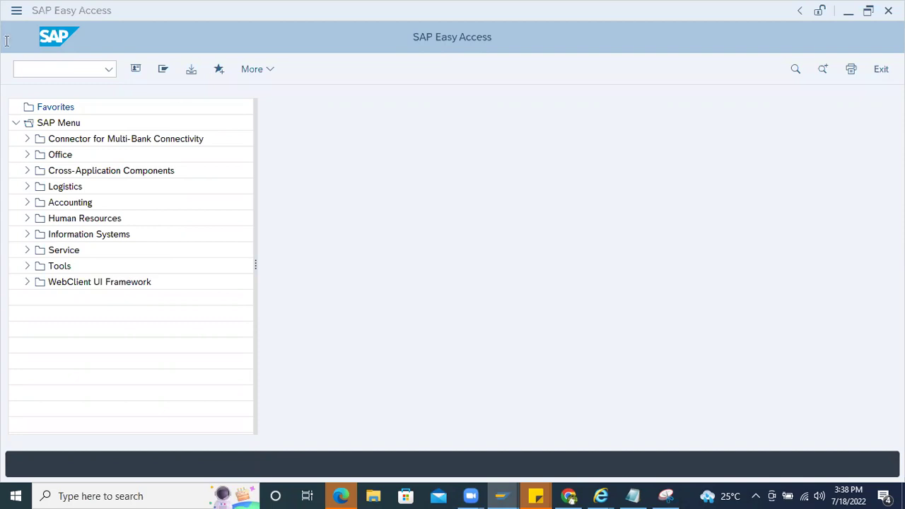
- Launch transaction ME21N for a new NB Standard PO and close the help panel
{"action": "left_click", "coordinate": [20, 82]}
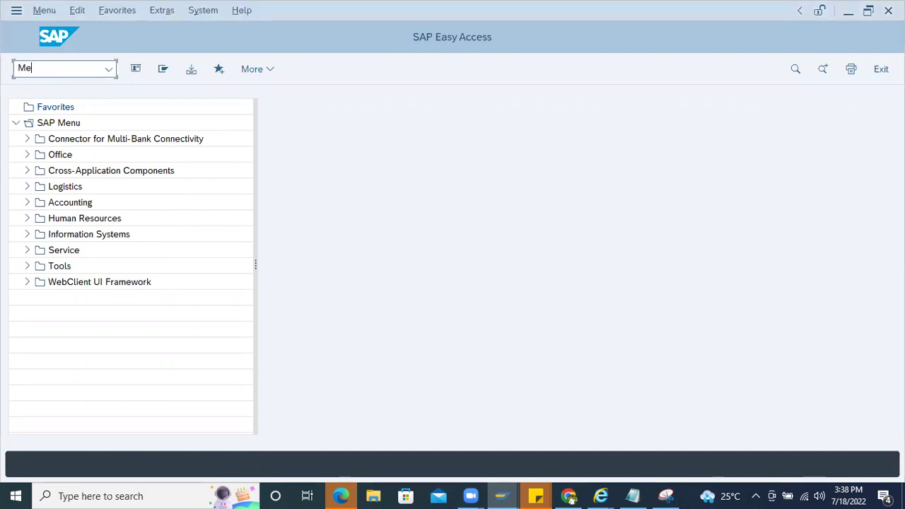
{"action": "key", "text": "Return"}
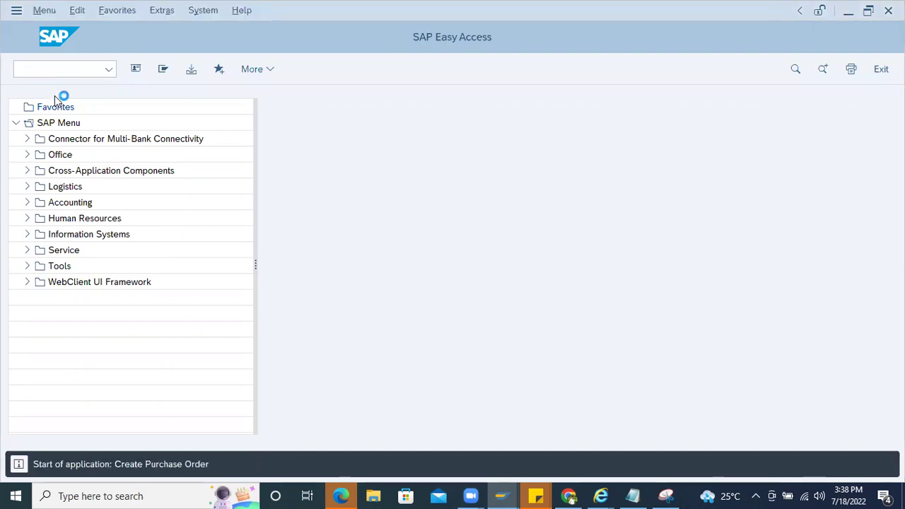
{"action": "left_click", "coordinate": [150, 99]}
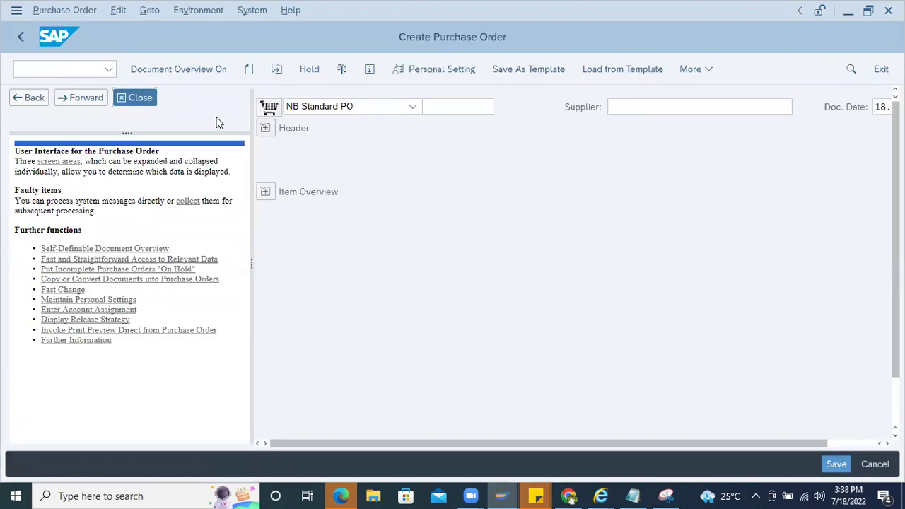
{"action": "left_click", "coordinate": [21, 129]}
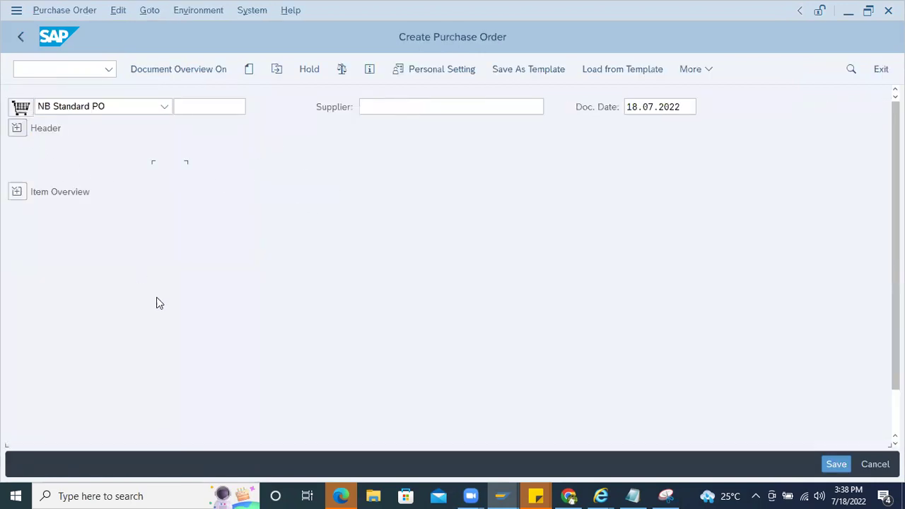
{"action": "left_click", "coordinate": [37, 345]}
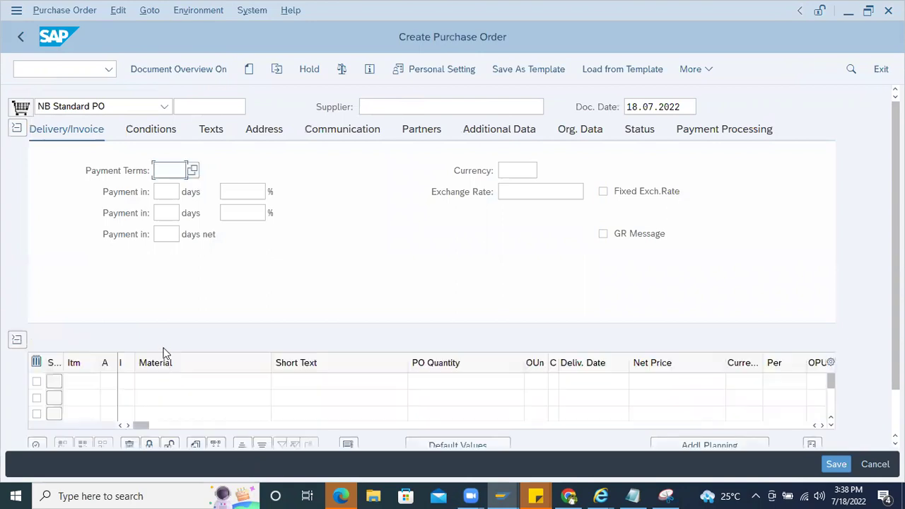
{"action": "left_click_drag", "start_coordinate": [148, 427], "coordinate": [546, 424]}
{"action": "left_click", "coordinate": [501, 384]}
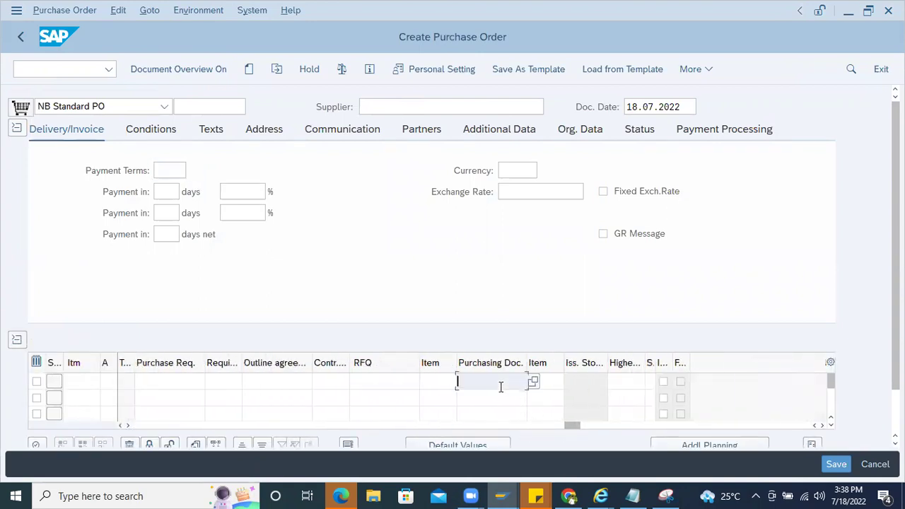
{"action": "key", "text": "ctrl+v"}
{"action": "left_click", "coordinate": [550, 382]}
{"action": "type", "text": "10"}
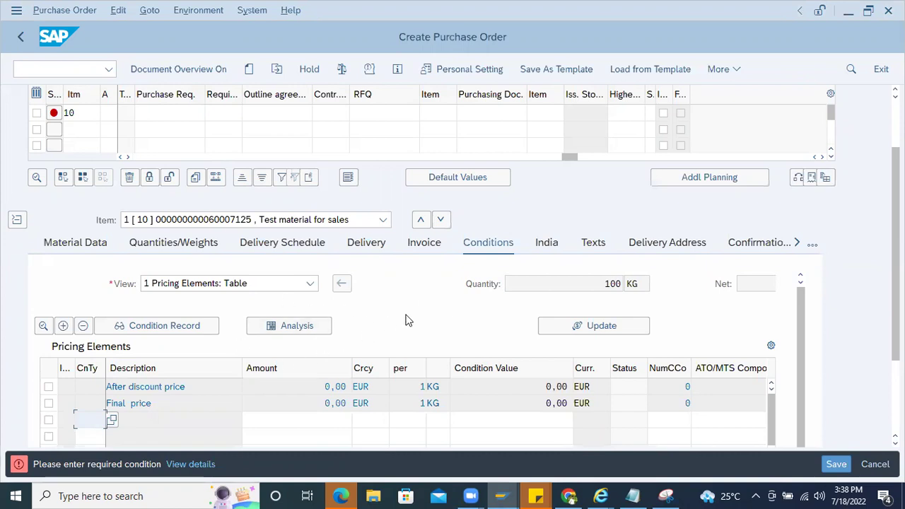
{"action": "left_click", "coordinate": [300, 328]}
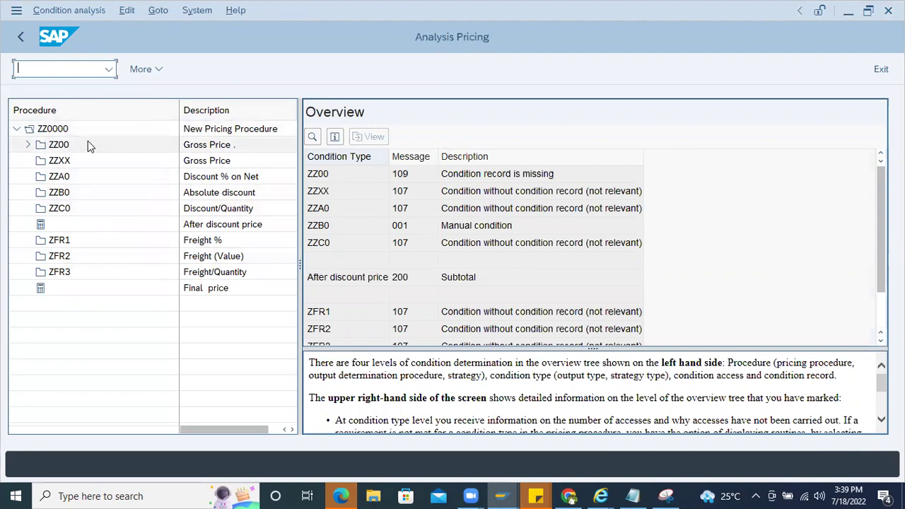
{"action": "left_click", "coordinate": [21, 39]}
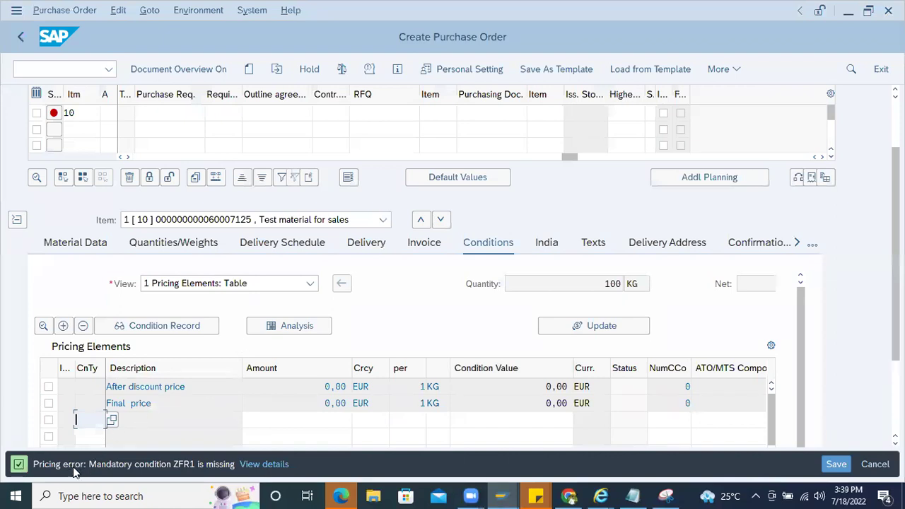
- Read the missing ZFR1 error details, then list condition types for a new pricing row
{"action": "left_click", "coordinate": [132, 467]}
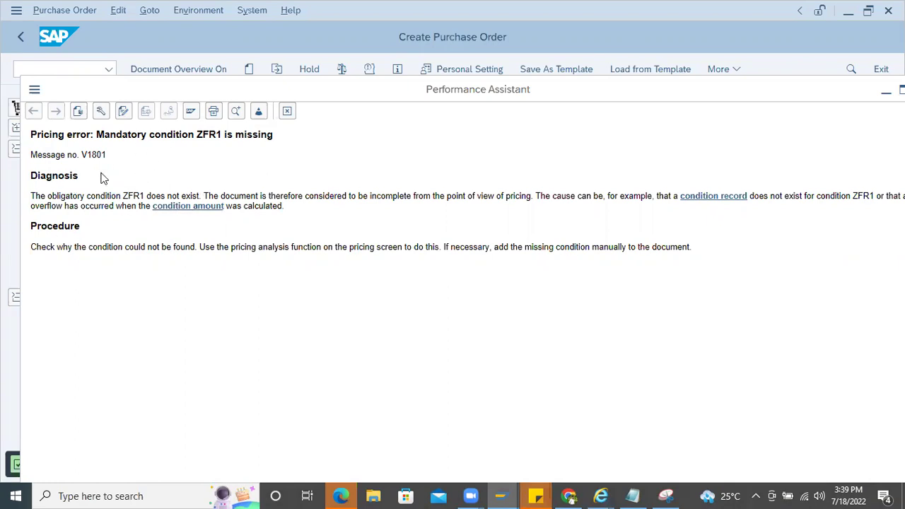
{"action": "left_click", "coordinate": [287, 111]}
{"action": "scroll", "coordinate": [136, 433], "scroll_direction": "down", "scroll_amount": 2}
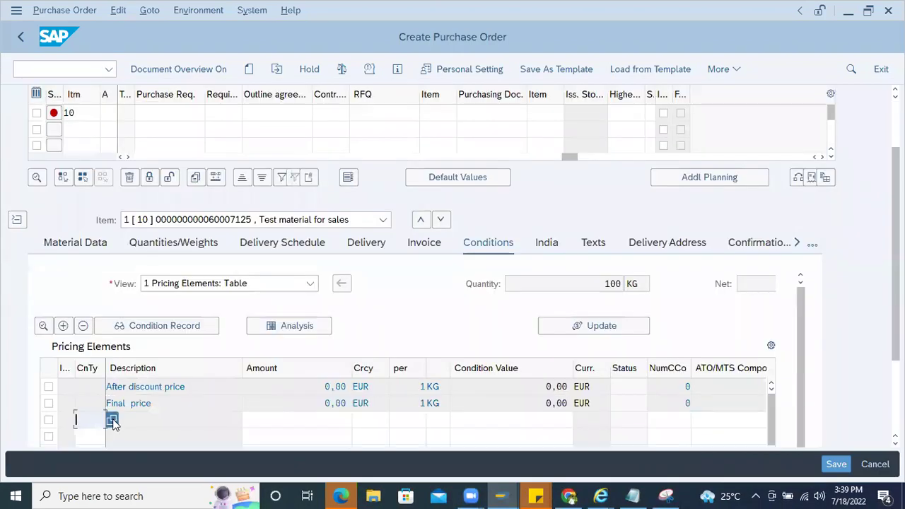
{"action": "key", "text": "F4"}
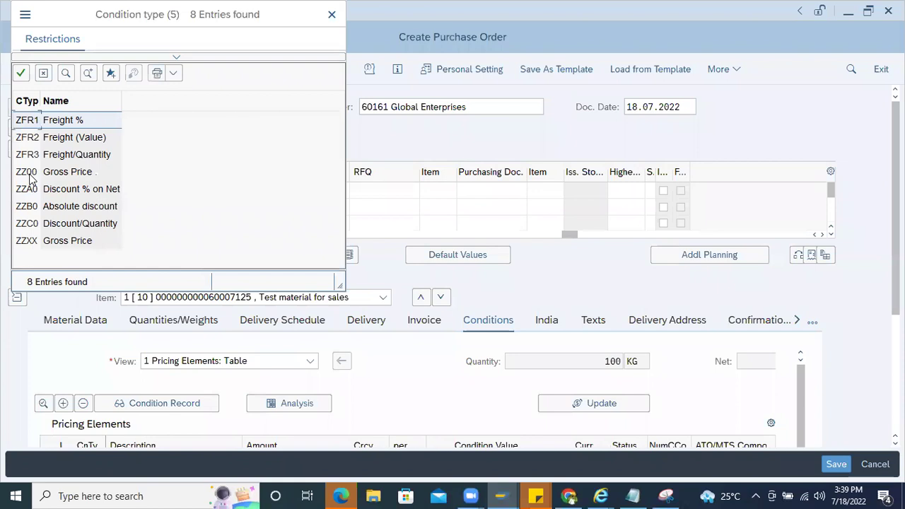
- Add condition ZZ00 Gross Price with amount 10 EUR per KG, then review the resulting message
{"action": "double_click", "coordinate": [30, 176]}
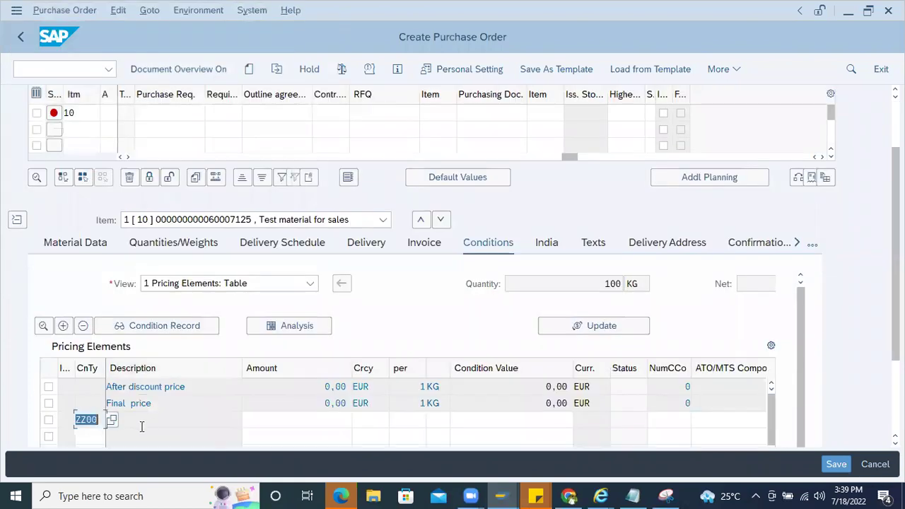
{"action": "left_click", "coordinate": [272, 421]}
{"action": "type", "text": "1"}
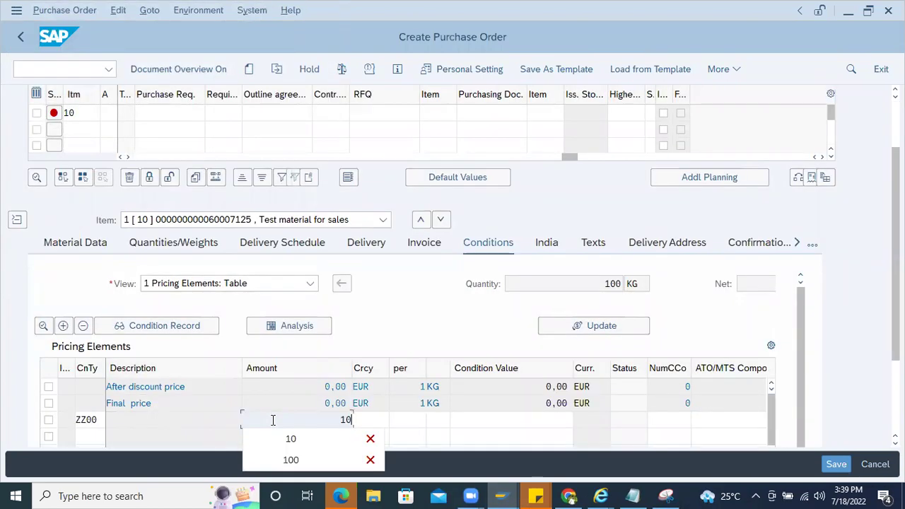
{"action": "type", "text": "0"}
{"action": "key", "text": "Return"}
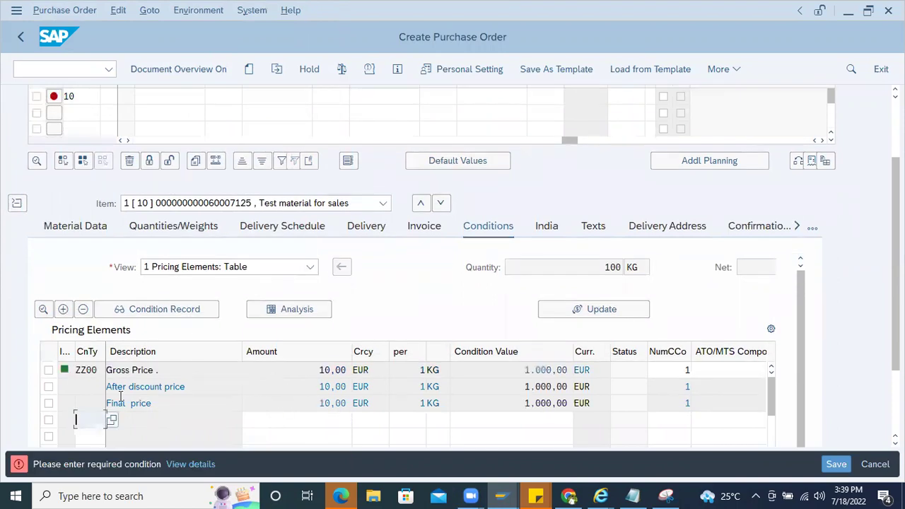
{"action": "left_click", "coordinate": [70, 464]}
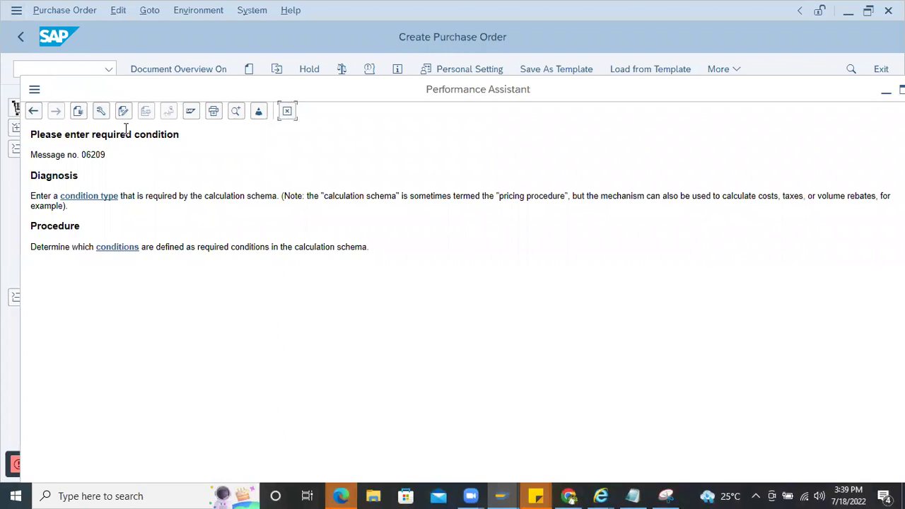
{"action": "left_click", "coordinate": [288, 111]}
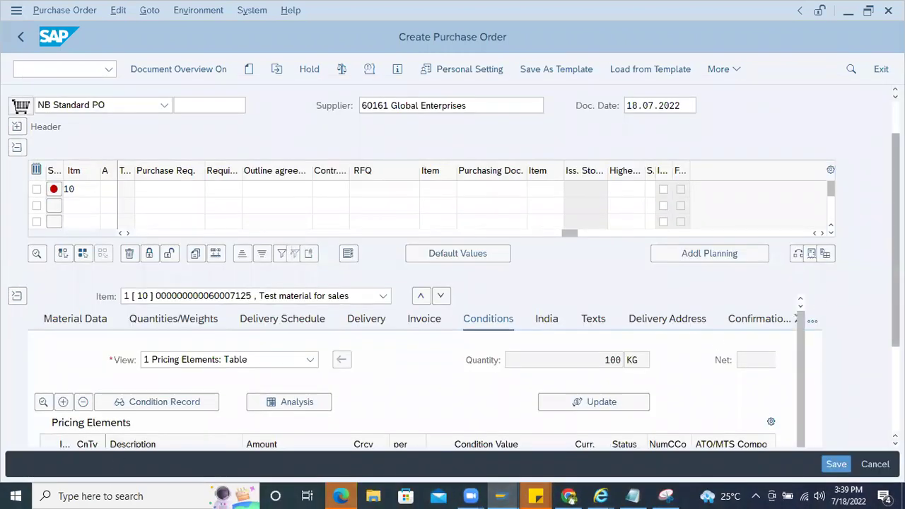
{"action": "scroll", "coordinate": [495, 319], "scroll_direction": "down", "scroll_amount": 3}
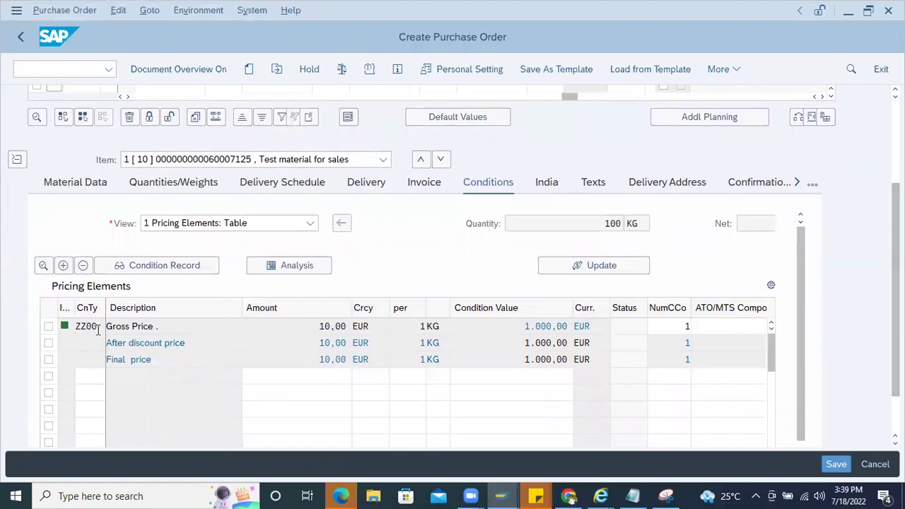
{"action": "left_click", "coordinate": [87, 377]}
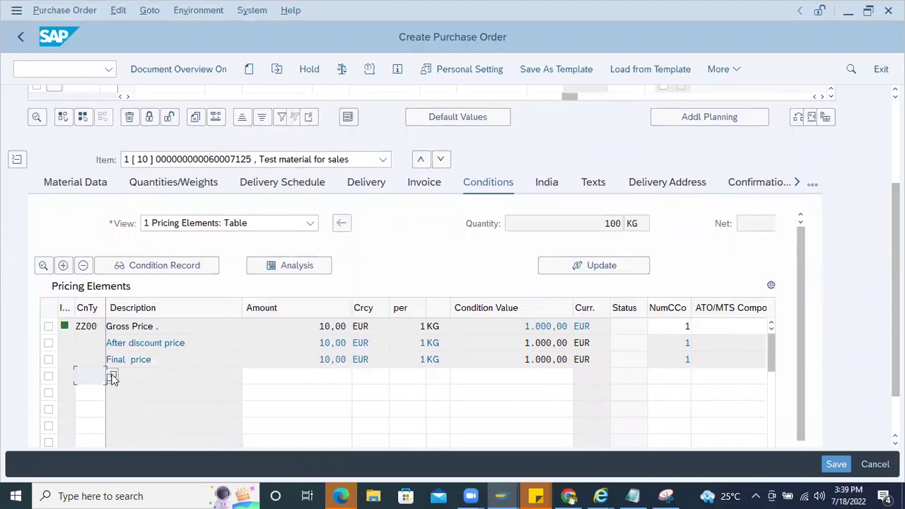
{"action": "left_click", "coordinate": [111, 379]}
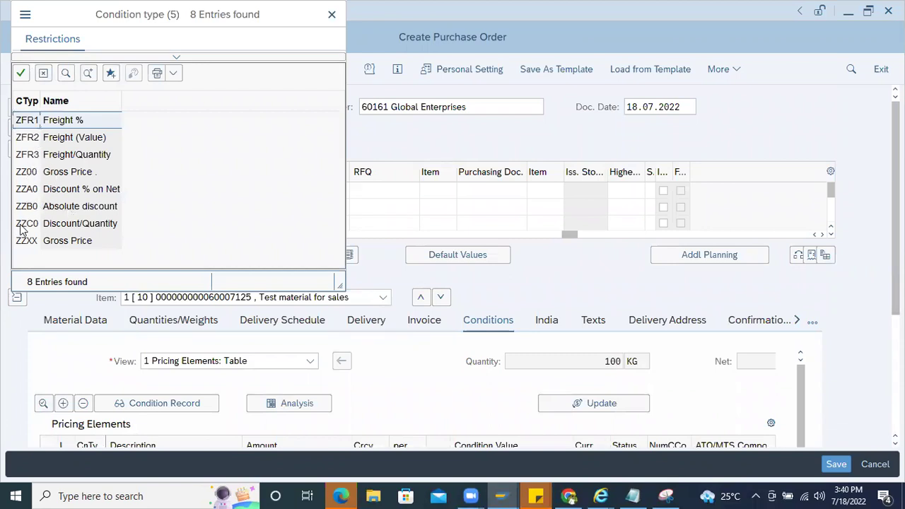
{"action": "left_click", "coordinate": [331, 15]}
{"action": "scroll", "coordinate": [111, 420], "scroll_direction": "down", "scroll_amount": 3}
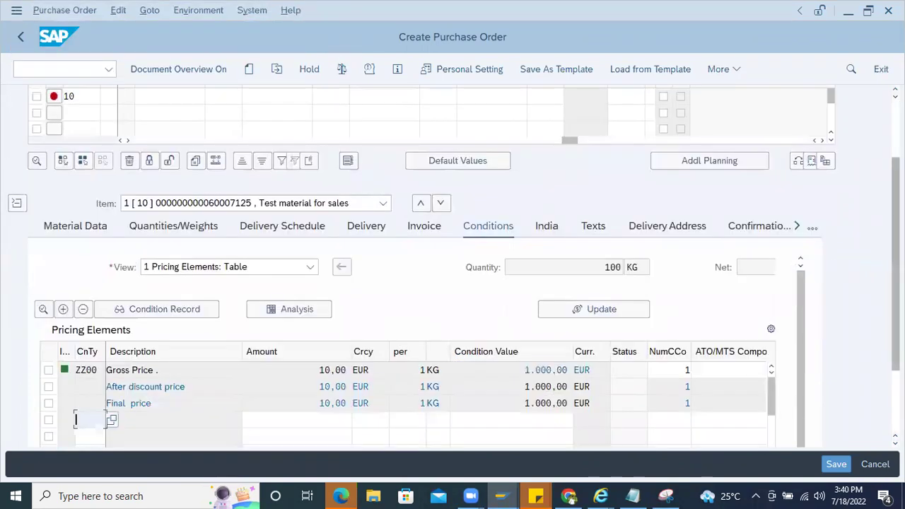
{"action": "scroll", "coordinate": [111, 420], "scroll_direction": "down", "scroll_amount": 3}
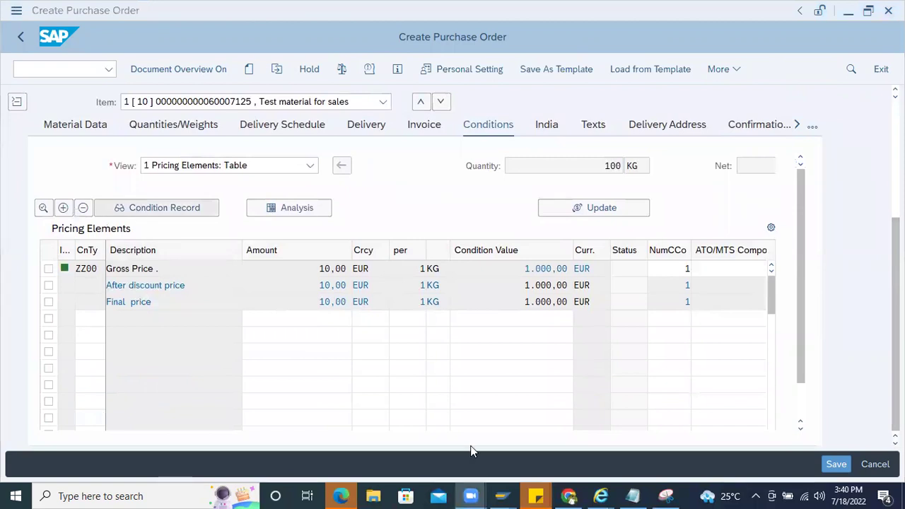
- Compare pricing analysis with procedure ZZ0000's control data, then return to the purchase order
{"action": "mouse_move", "coordinate": [502, 495]}
{"action": "left_click", "coordinate": [755, 455]}
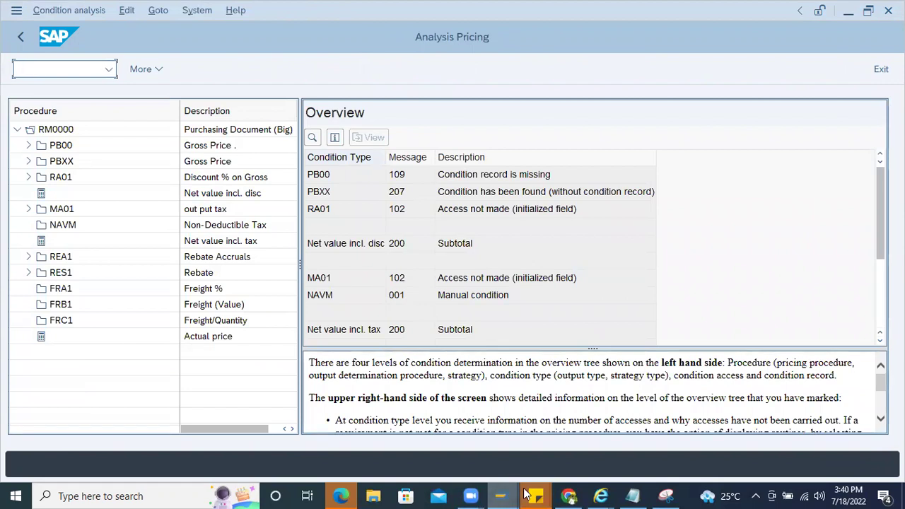
{"action": "key", "text": "alt+Tab"}
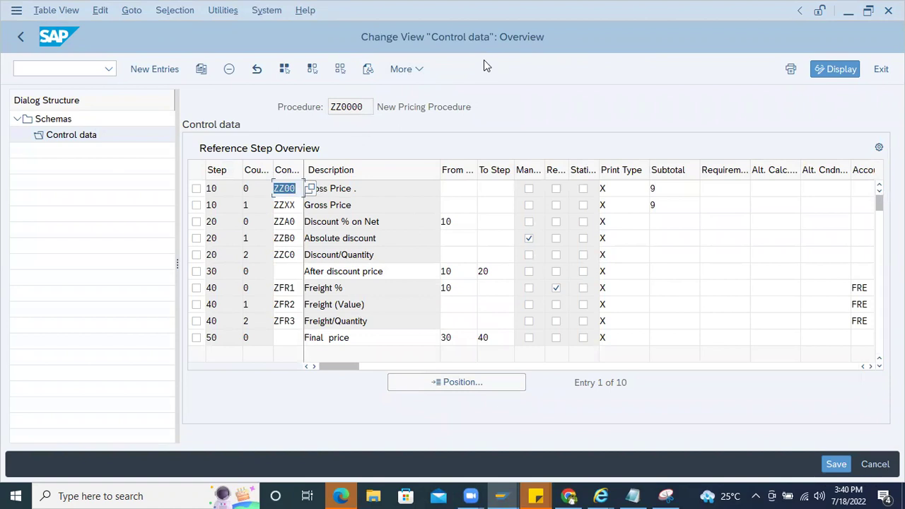
{"action": "double_click", "coordinate": [368, 107]}
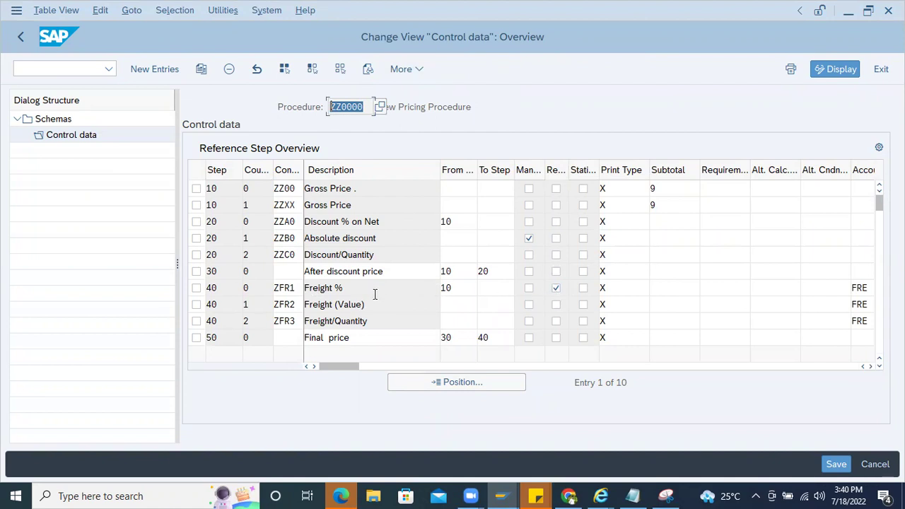
{"action": "key", "text": "alt+Tab"}
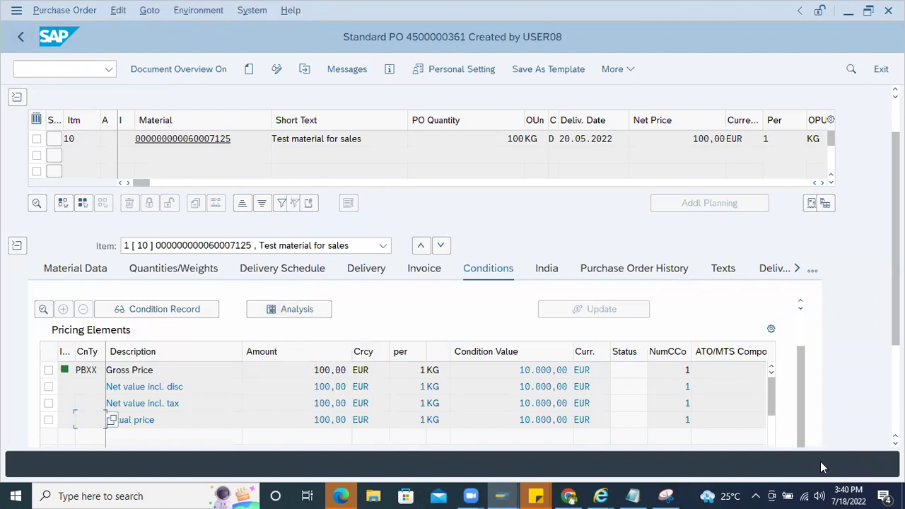
{"action": "key", "text": "alt+Tab"}
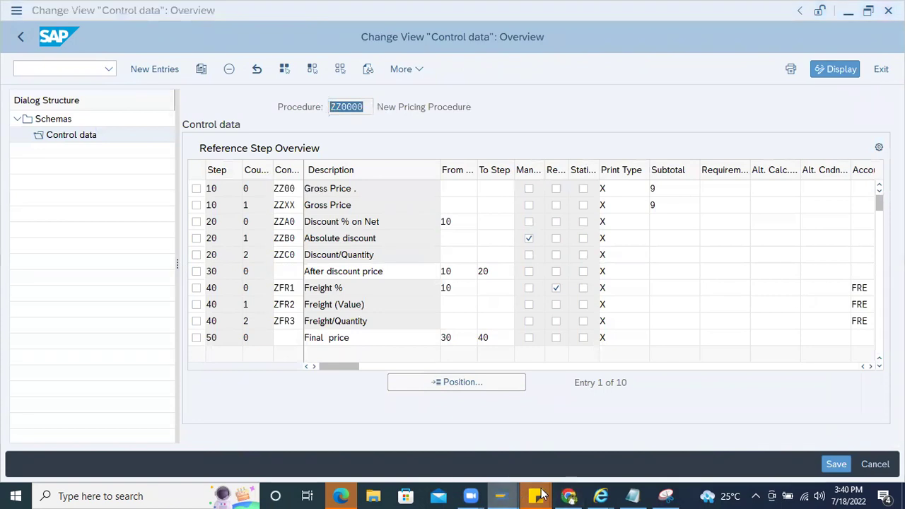
{"action": "mouse_move", "coordinate": [506, 495]}
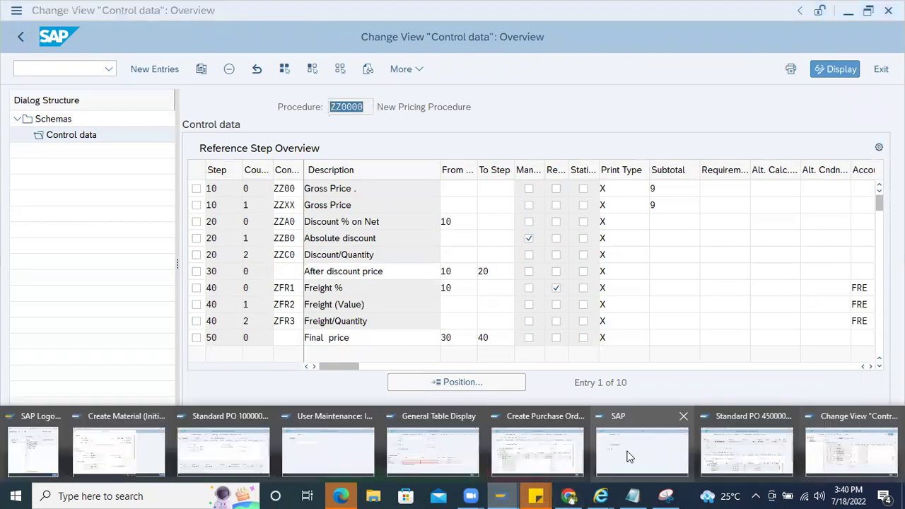
{"action": "left_click", "coordinate": [555, 460]}
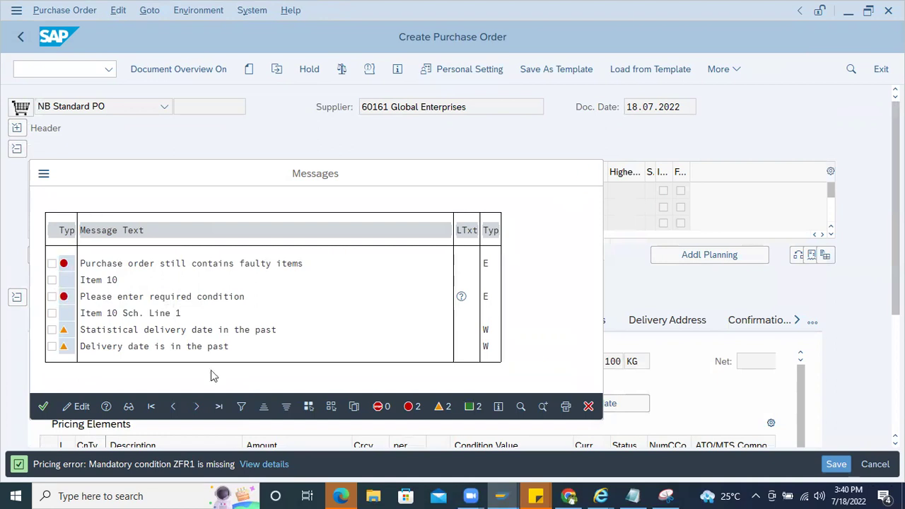
- Add the ZFR1 Freight % condition to item 10 and recheck the order
{"action": "key", "text": "Return"}
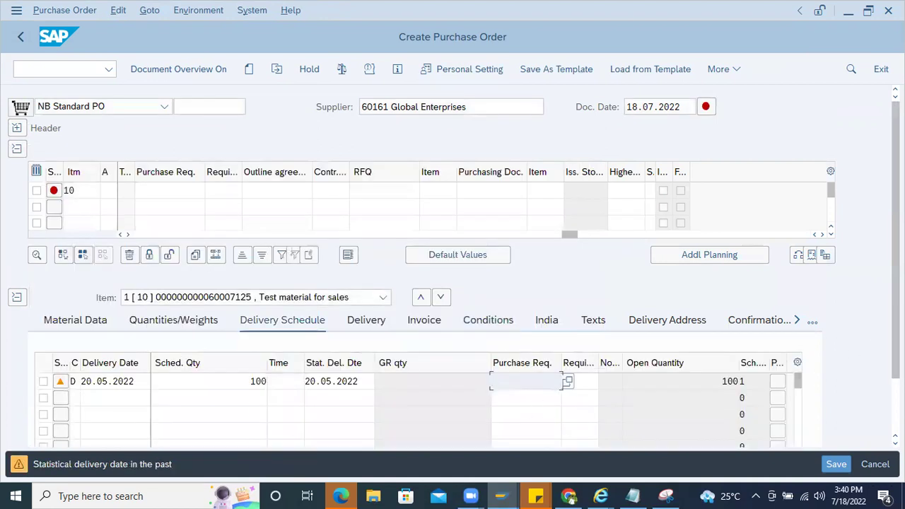
{"action": "scroll", "coordinate": [457, 247], "scroll_direction": "down", "scroll_amount": 2}
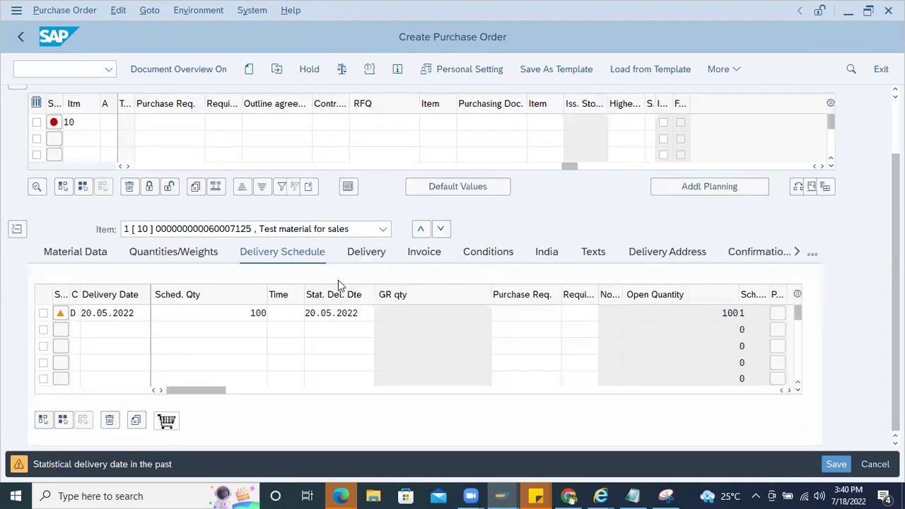
{"action": "left_click", "coordinate": [473, 256]}
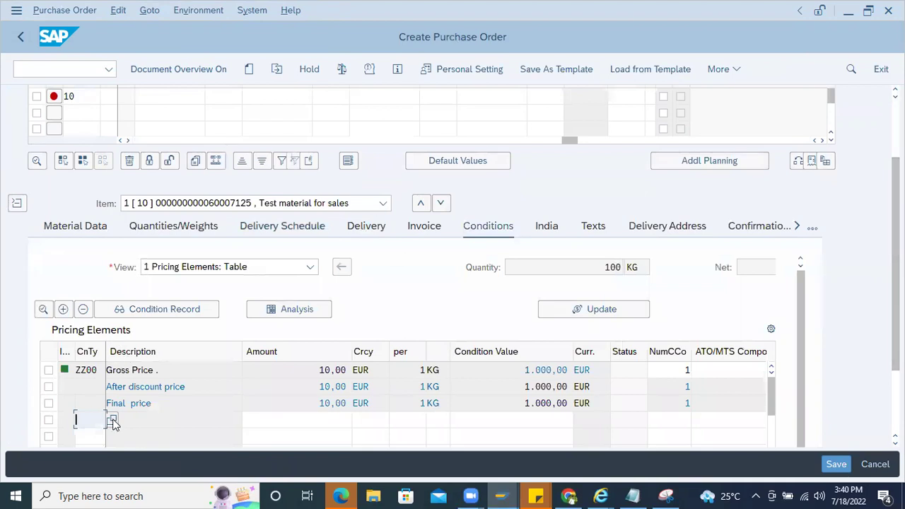
{"action": "key", "text": "F4"}
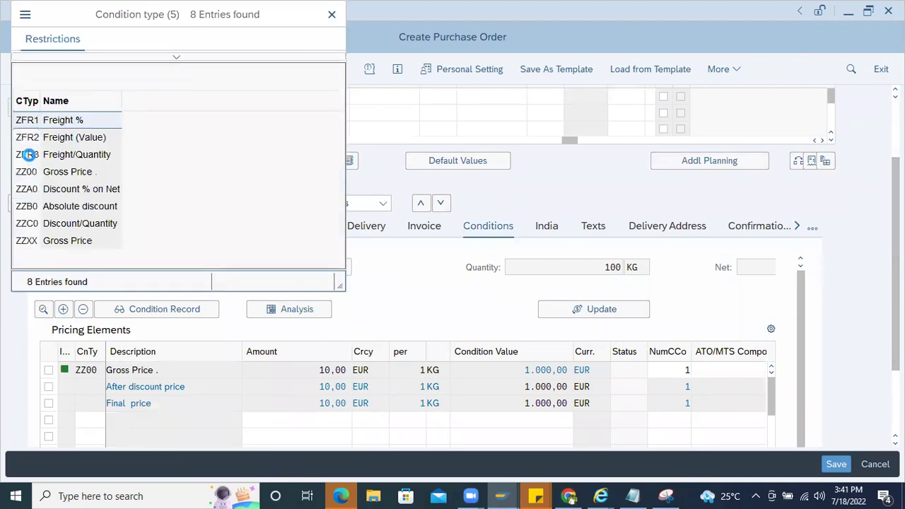
{"action": "double_click", "coordinate": [29, 122]}
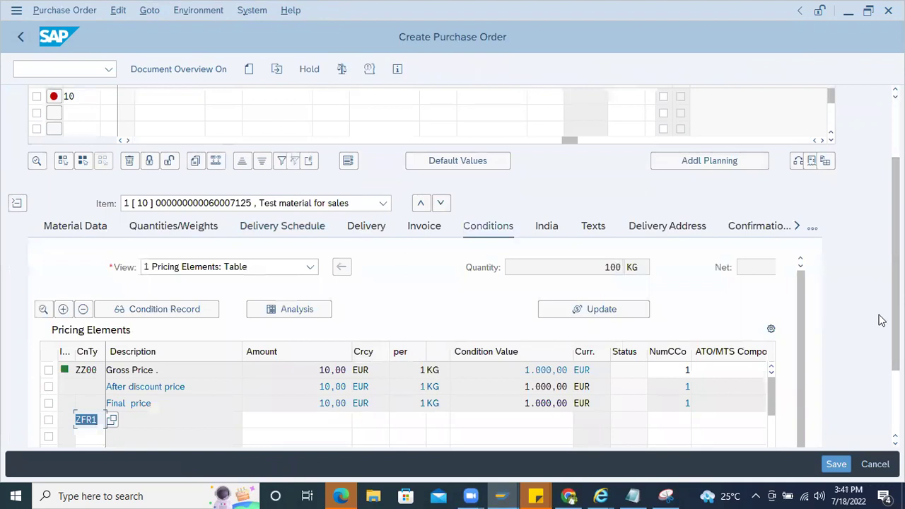
{"action": "key", "text": "Return"}
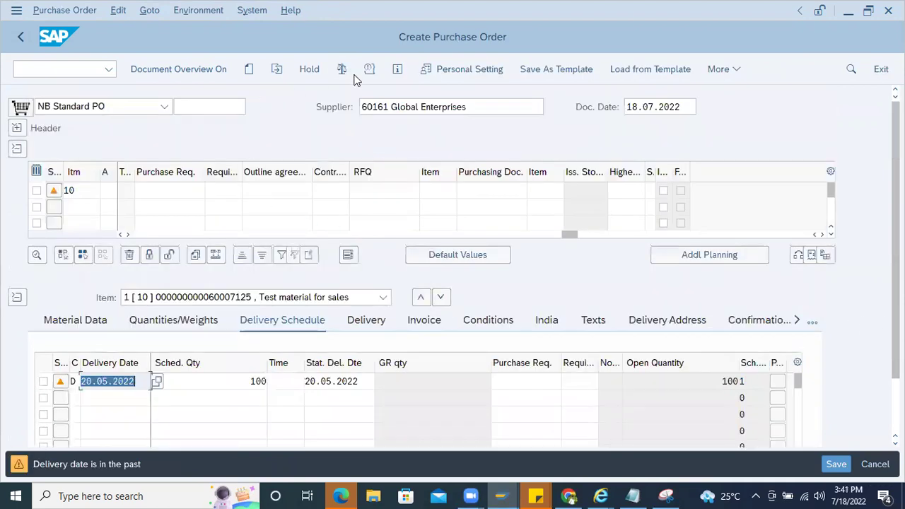
{"action": "key", "text": "Return"}
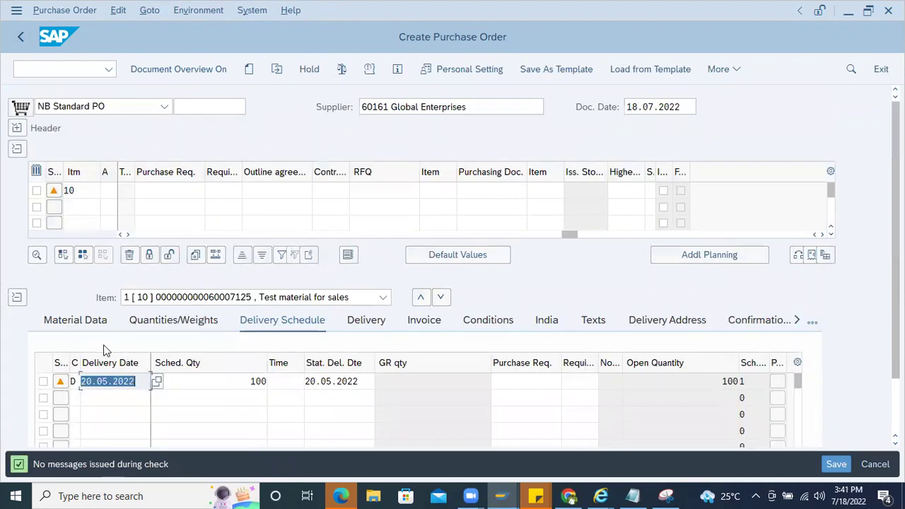
{"action": "scroll", "coordinate": [829, 348], "scroll_direction": "down", "scroll_amount": 2}
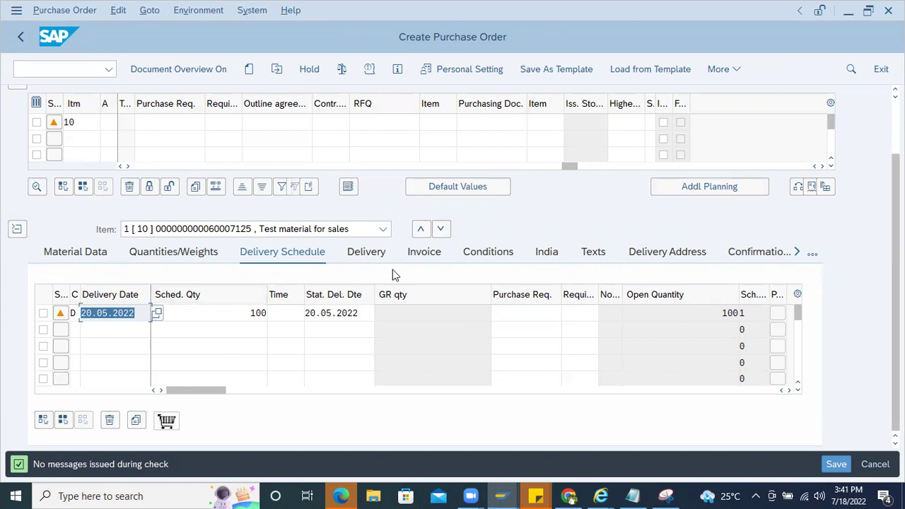
- Save the order as a Standard PO and review its creation message
{"action": "left_click", "coordinate": [481, 254]}
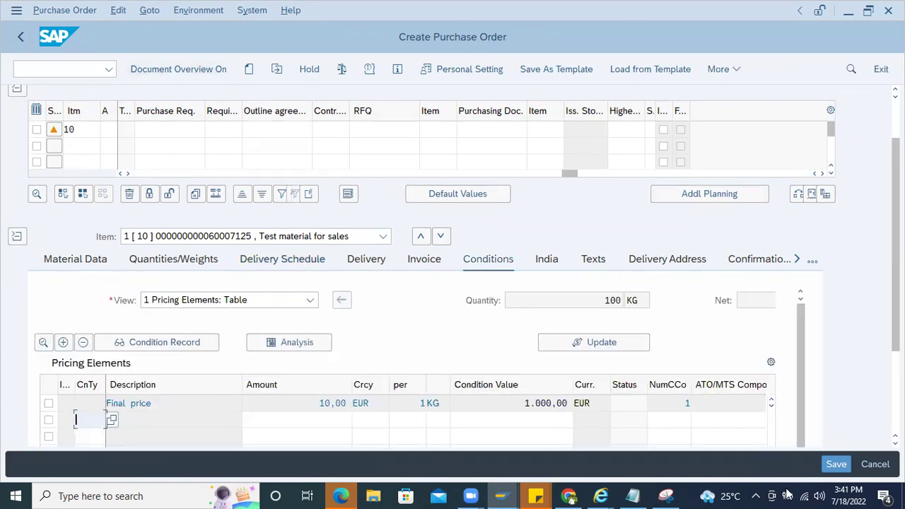
{"action": "left_click", "coordinate": [835, 465]}
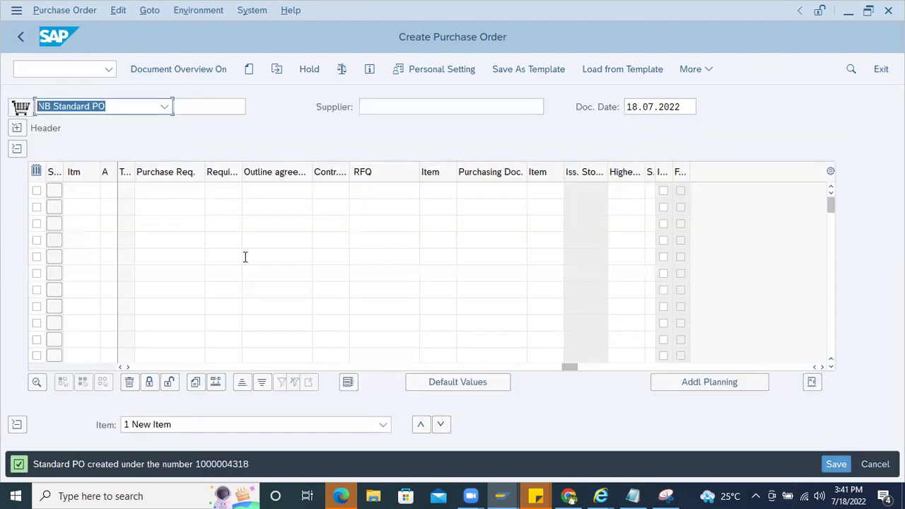
{"action": "double_click", "coordinate": [228, 460]}
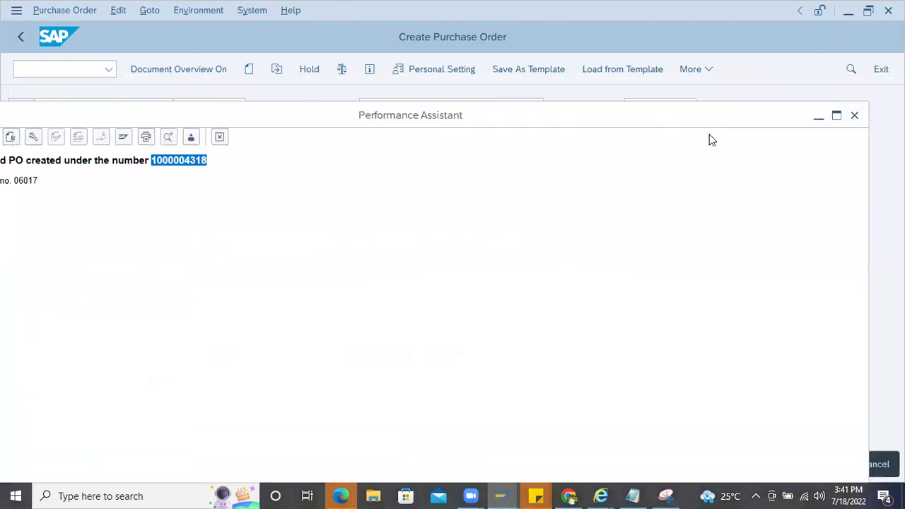
{"action": "left_click", "coordinate": [853, 115]}
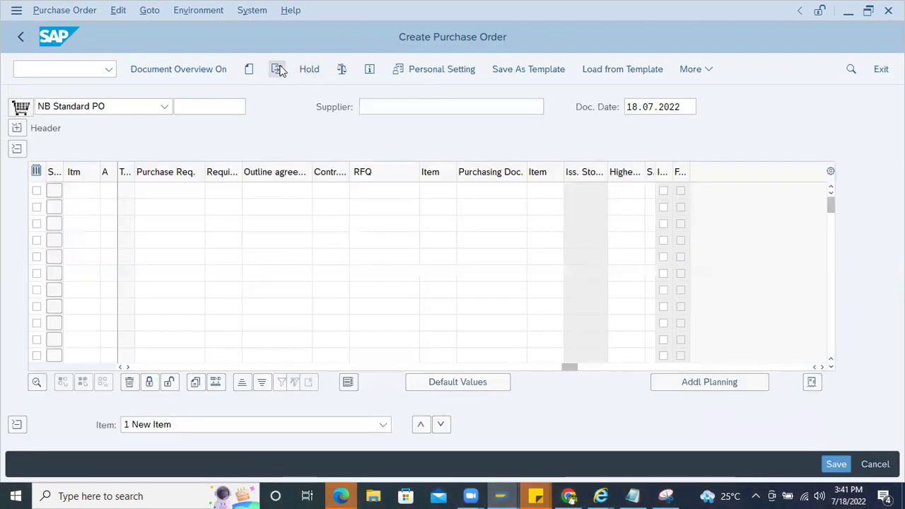
- Load the newly saved purchase order and show its header Org. Data tab
{"action": "left_click", "coordinate": [277, 71]}
{"action": "key", "text": "Return"}
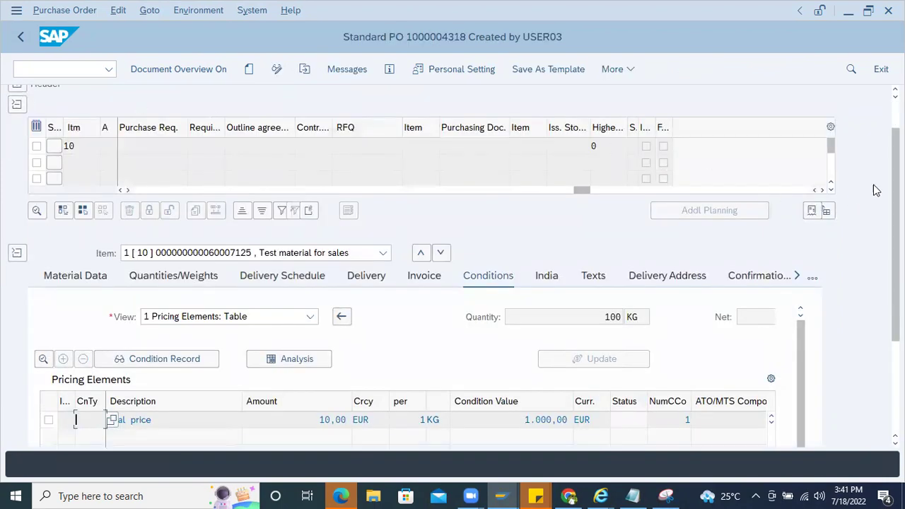
{"action": "scroll", "coordinate": [43, 99], "scroll_direction": "up", "scroll_amount": 2}
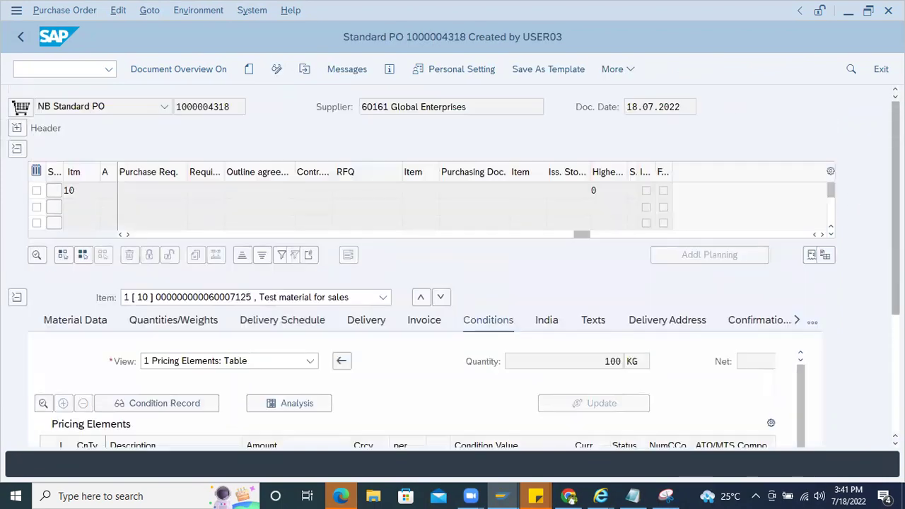
{"action": "left_click", "coordinate": [17, 128]}
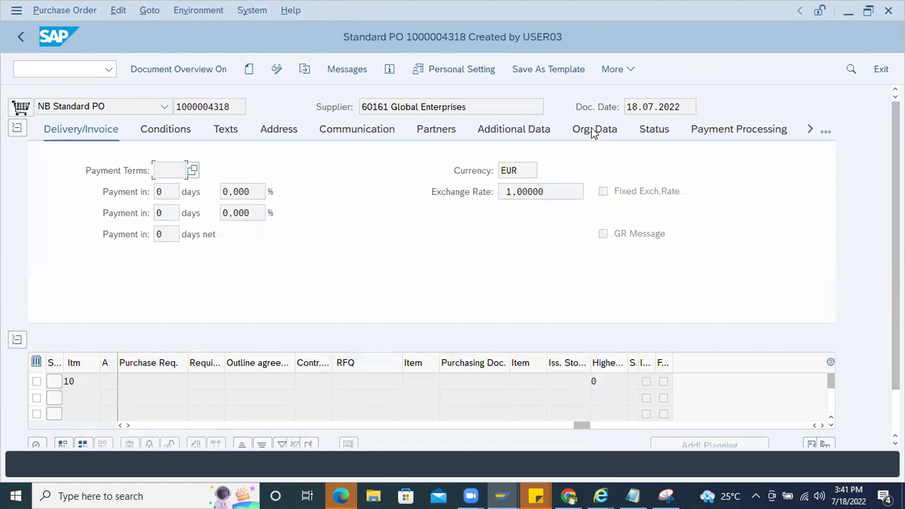
{"action": "left_click", "coordinate": [594, 129]}
- Select purchasing org TP1 and the supplier number, then close Notepad's hosts file
{"action": "double_click", "coordinate": [144, 172]}
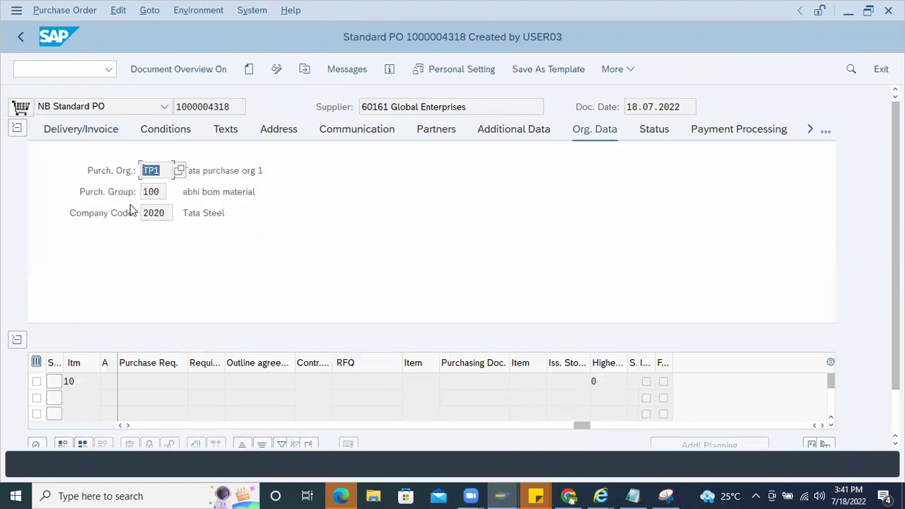
{"action": "double_click", "coordinate": [387, 109]}
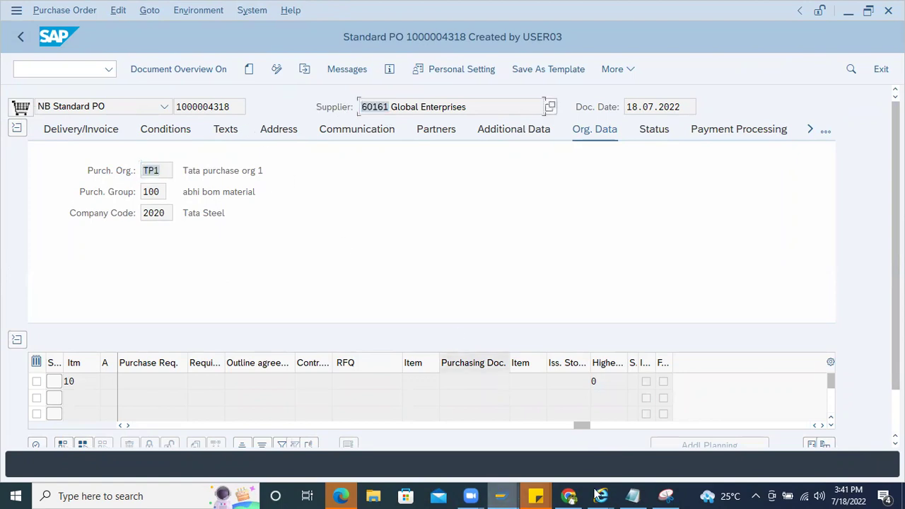
{"action": "left_click", "coordinate": [645, 495]}
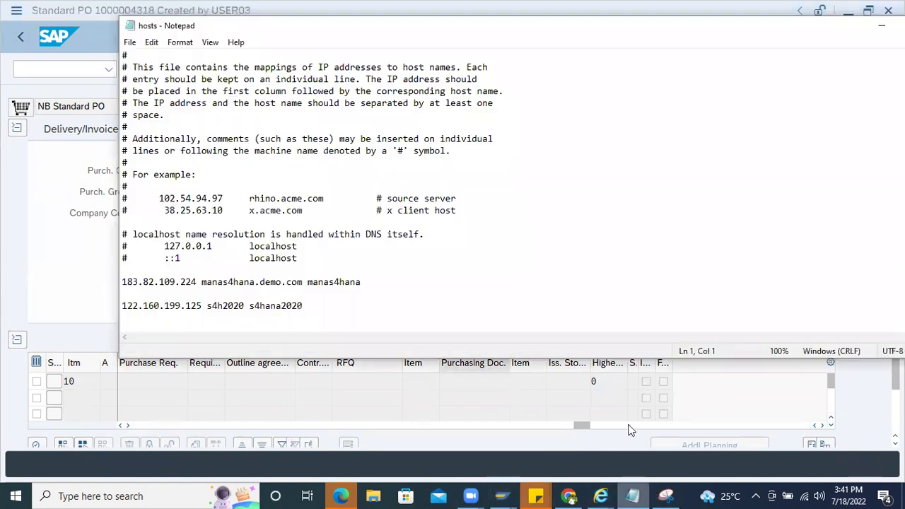
{"action": "left_click", "coordinate": [851, 48]}
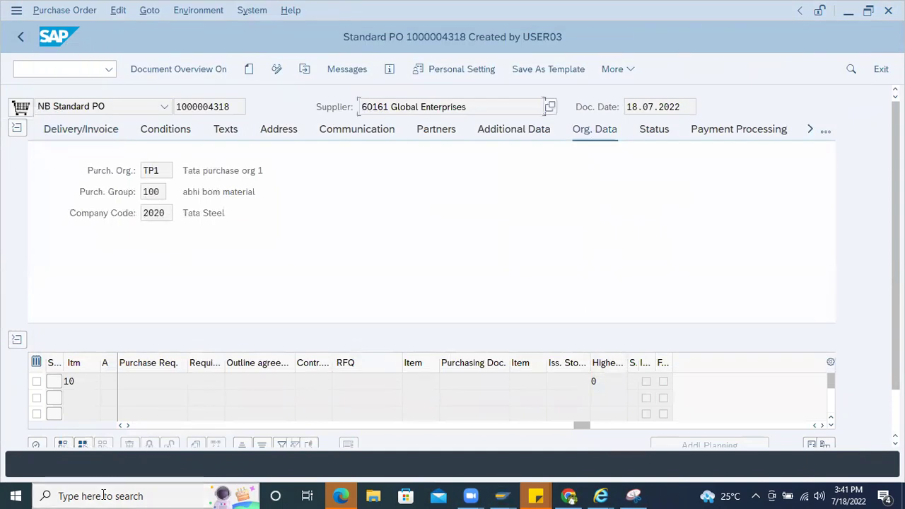
- In a new Notepad note, record the supplier number as vendor and 'TP1 _Purchase org'
{"action": "left_click", "coordinate": [104, 494]}
{"action": "type", "text": "notepad"}
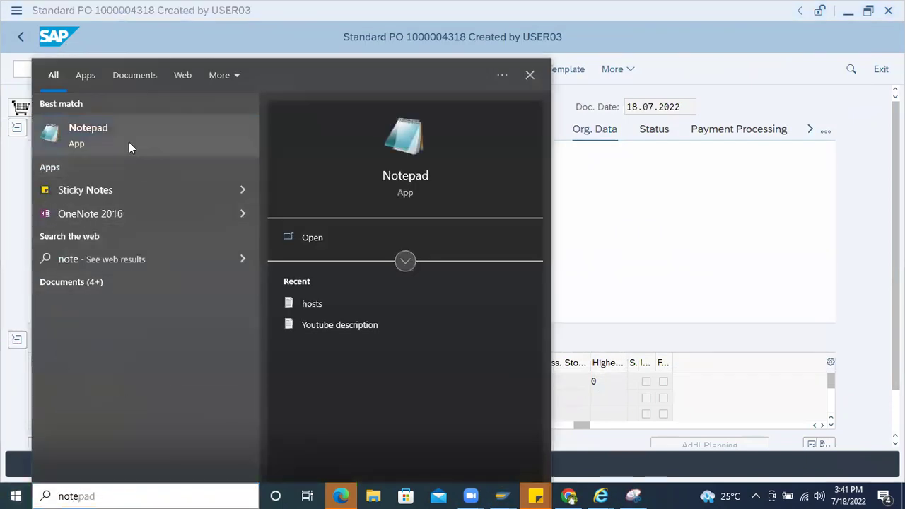
{"action": "key", "text": "Return"}
{"action": "type", "text": "60161 _vendor"}
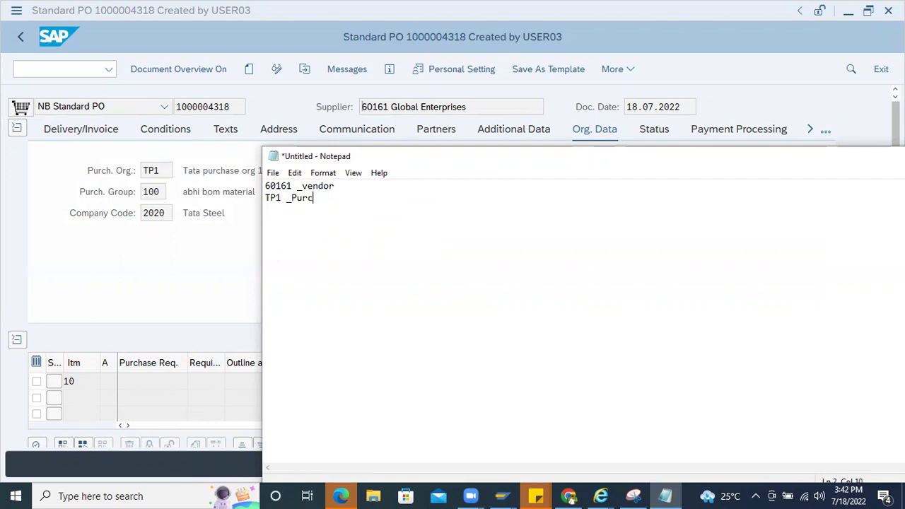
{"action": "type", "text": "ase org"}
{"action": "left_click_drag", "start_coordinate": [407, 164], "coordinate": [495, 180]}
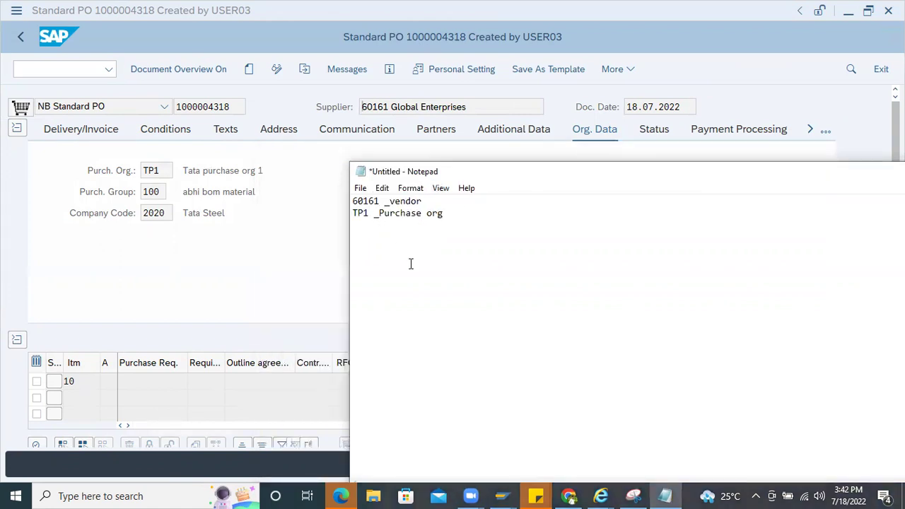
{"action": "left_click", "coordinate": [502, 496]}
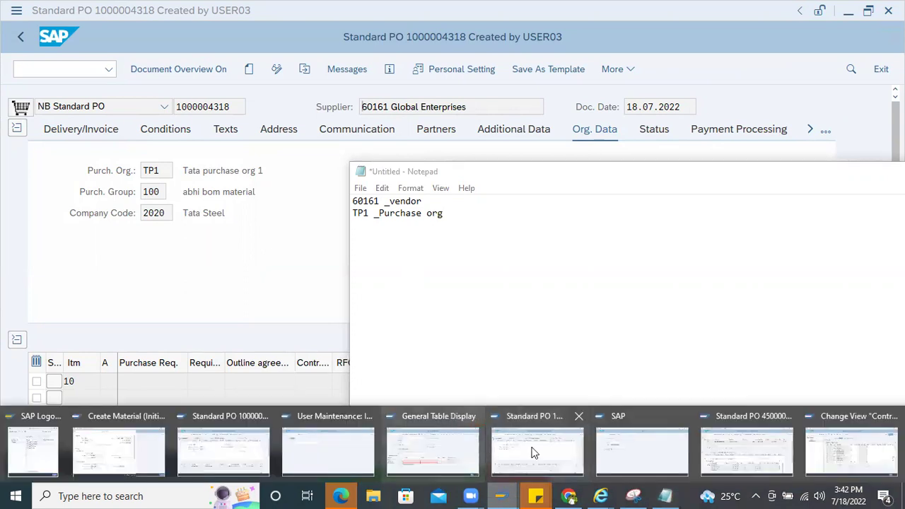
- Leave ZZ0000 control data and open Define Schema Determination's standard purchase order entries
{"action": "left_click", "coordinate": [843, 457]}
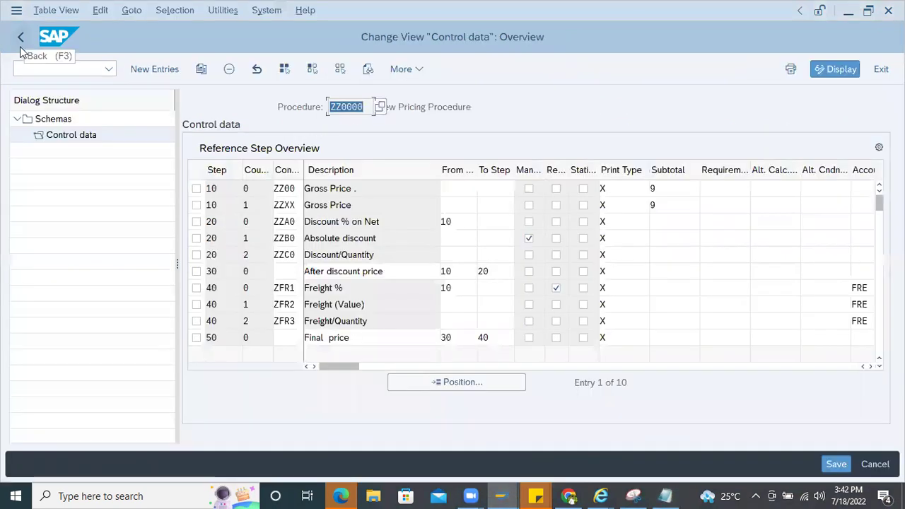
{"action": "key", "text": "F3"}
{"action": "left_click", "coordinate": [21, 37]}
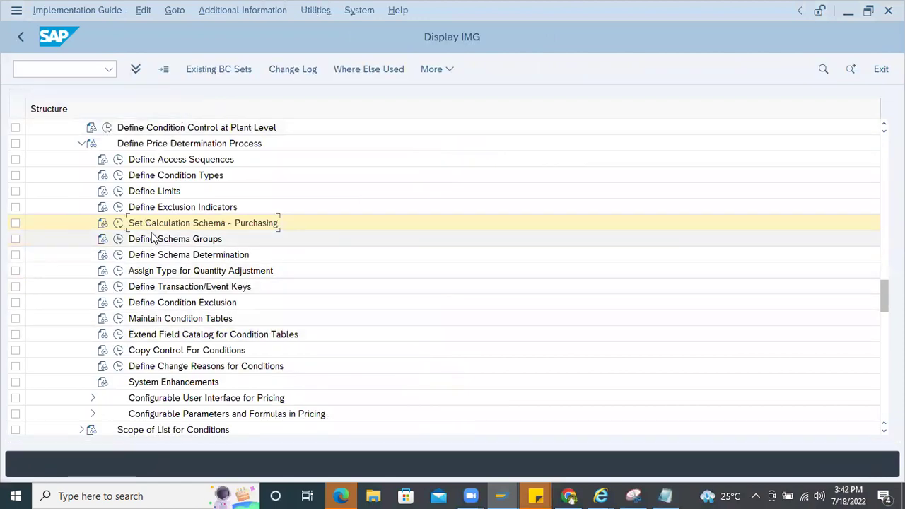
{"action": "left_click", "coordinate": [119, 255]}
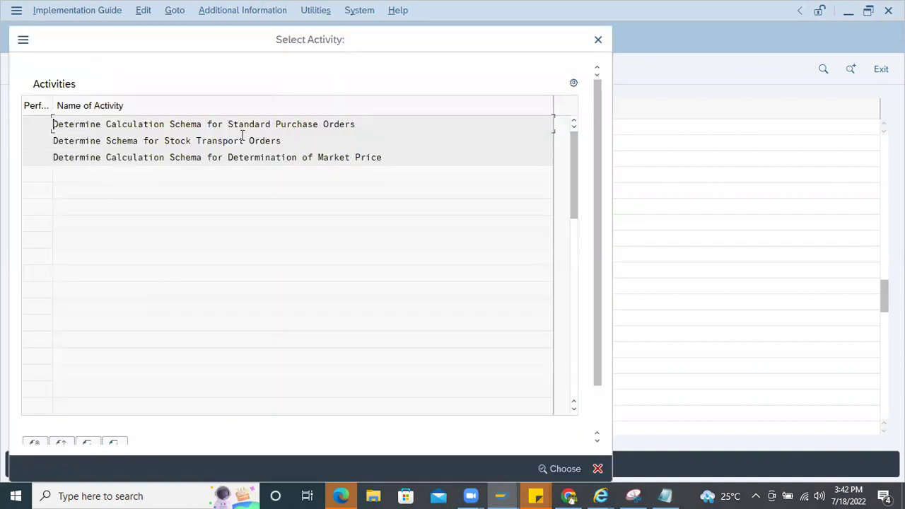
{"action": "double_click", "coordinate": [222, 125]}
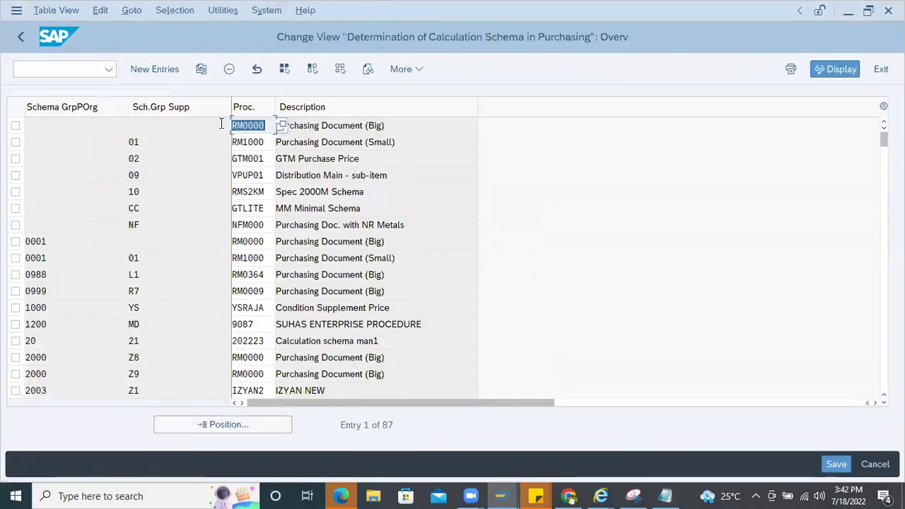
- Scroll the schema determination table down to the Z001 entry with procedure ZZ0000
{"action": "left_click", "coordinate": [255, 424]}
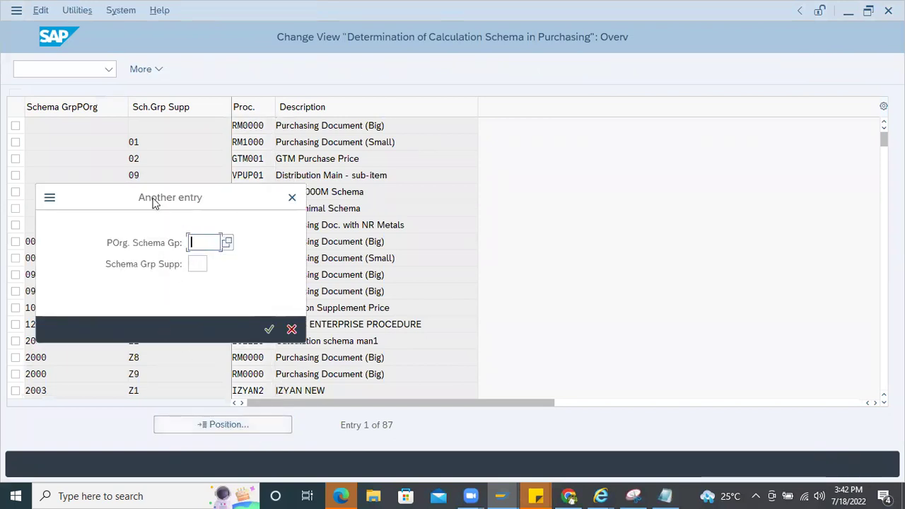
{"action": "left_click_drag", "start_coordinate": [154, 203], "coordinate": [492, 234]}
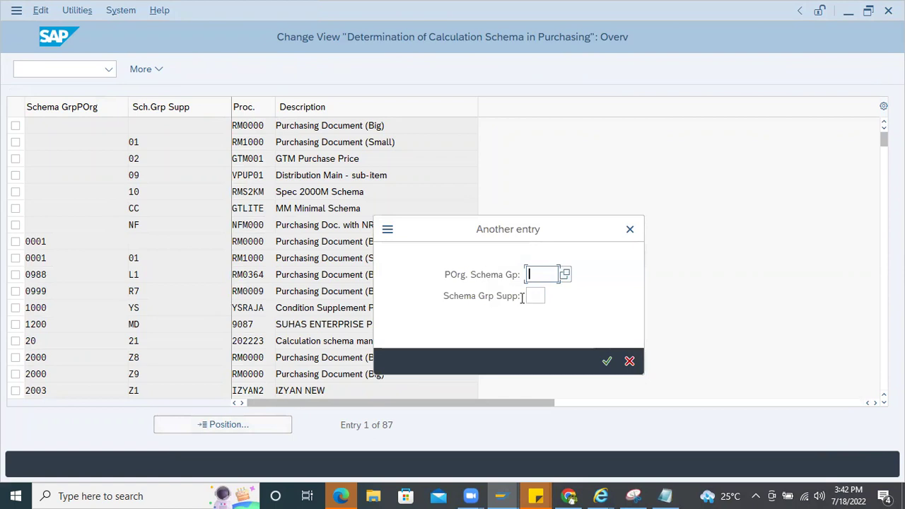
{"action": "left_click", "coordinate": [630, 230]}
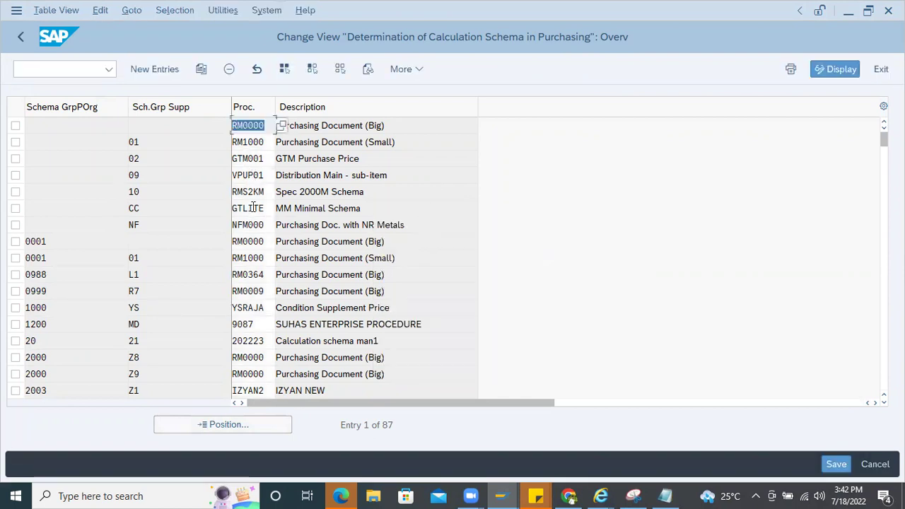
{"action": "scroll", "coordinate": [261, 297], "scroll_direction": "down", "scroll_amount": 3}
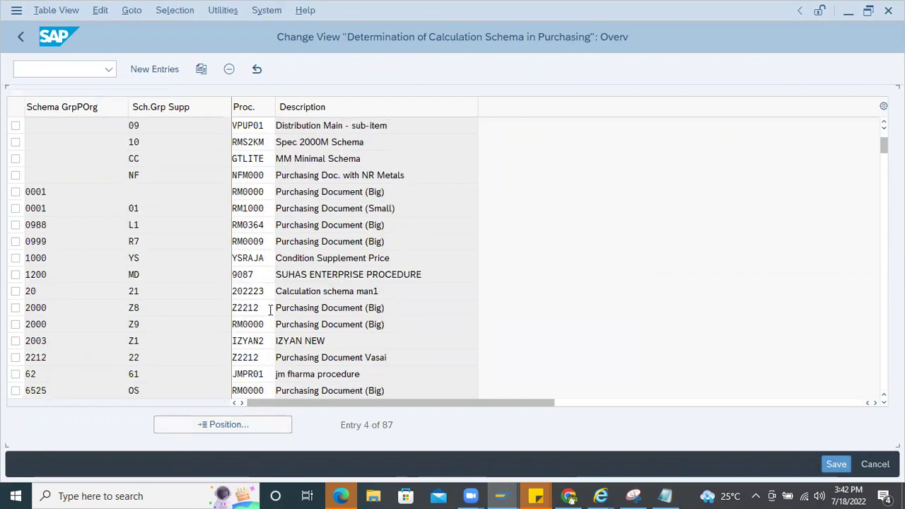
{"action": "scroll", "coordinate": [262, 325], "scroll_direction": "down", "scroll_amount": 4}
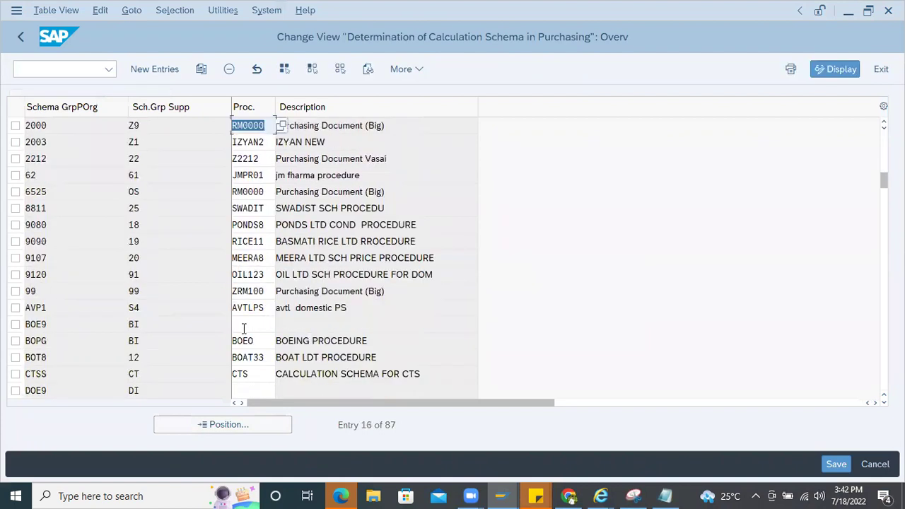
{"action": "scroll", "coordinate": [244, 341], "scroll_direction": "down", "scroll_amount": 3}
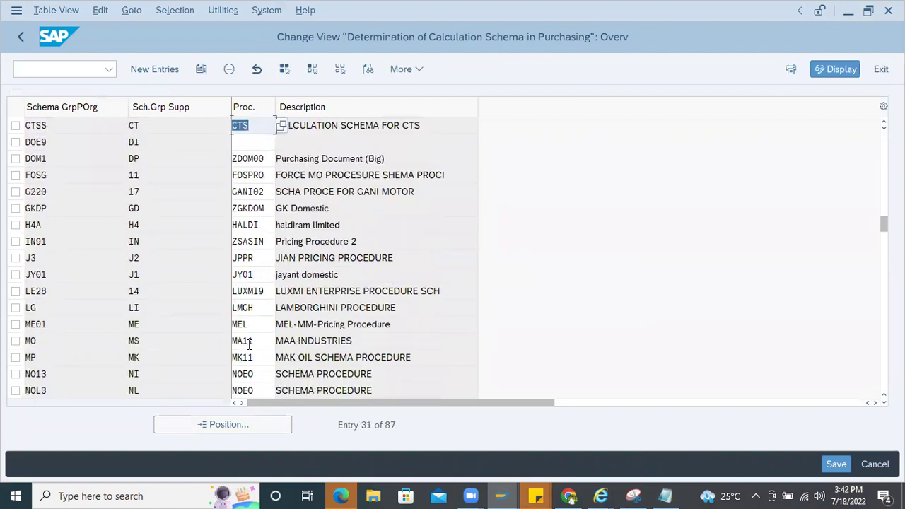
{"action": "scroll", "coordinate": [279, 329], "scroll_direction": "down", "scroll_amount": 4}
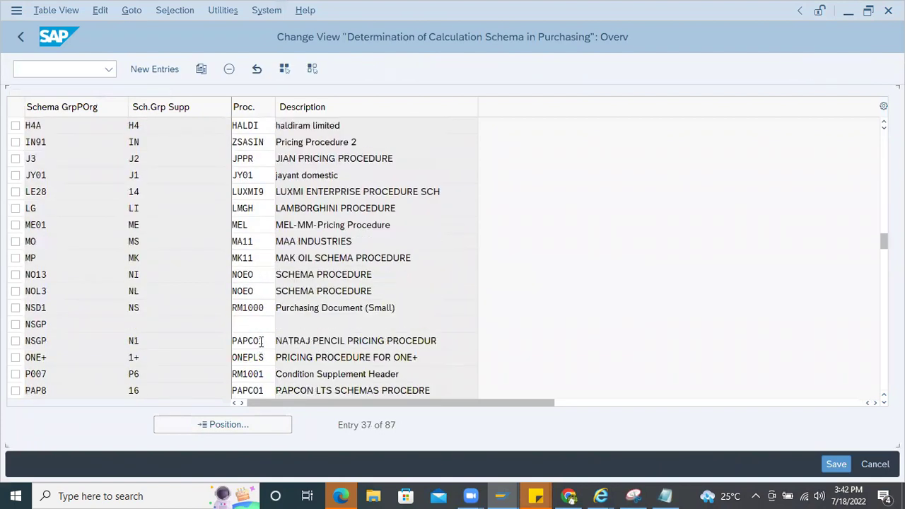
{"action": "scroll", "coordinate": [260, 348], "scroll_direction": "down", "scroll_amount": 5}
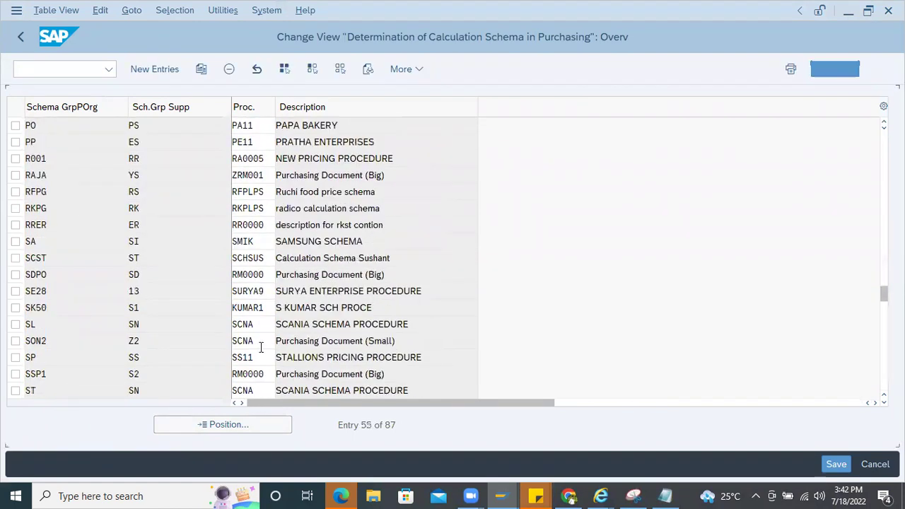
{"action": "scroll", "coordinate": [260, 347], "scroll_direction": "down", "scroll_amount": 4}
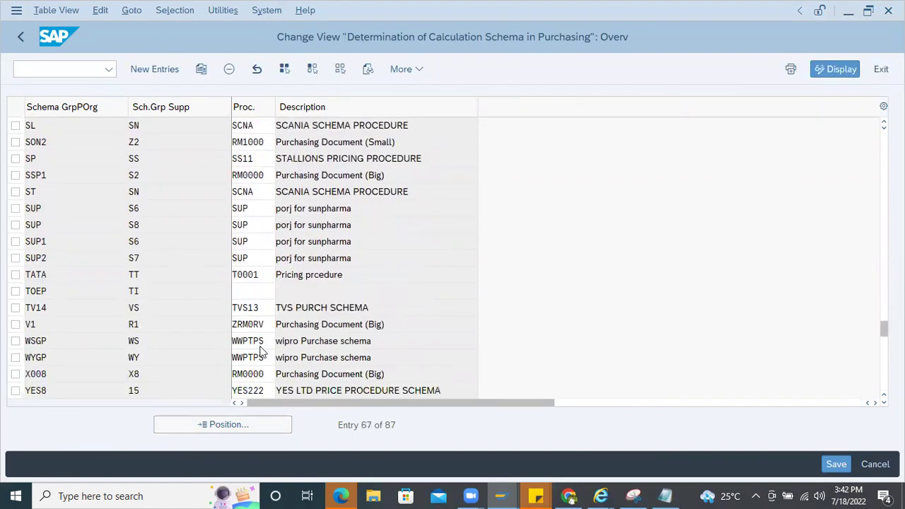
{"action": "scroll", "coordinate": [260, 351], "scroll_direction": "down", "scroll_amount": 1}
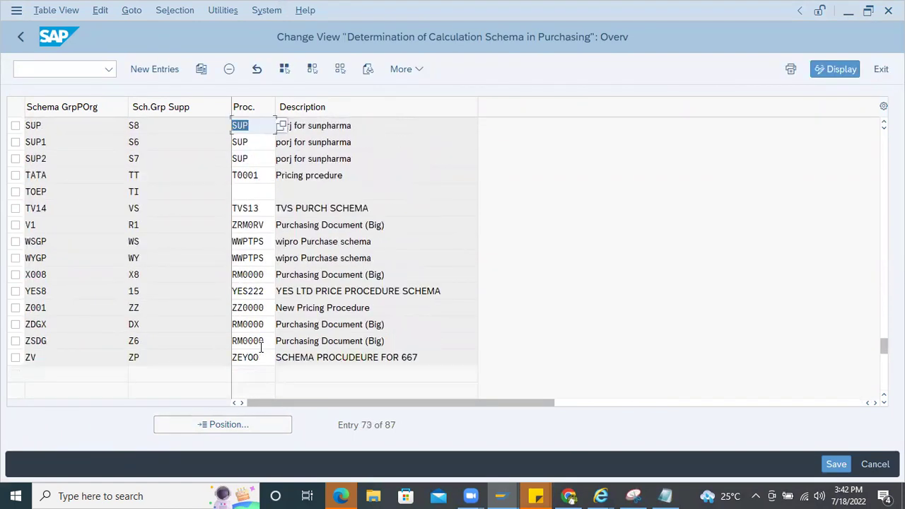
- Copy supplier schema group ZZ from the Z001 row for the Notepad notes
{"action": "left_click", "coordinate": [261, 309]}
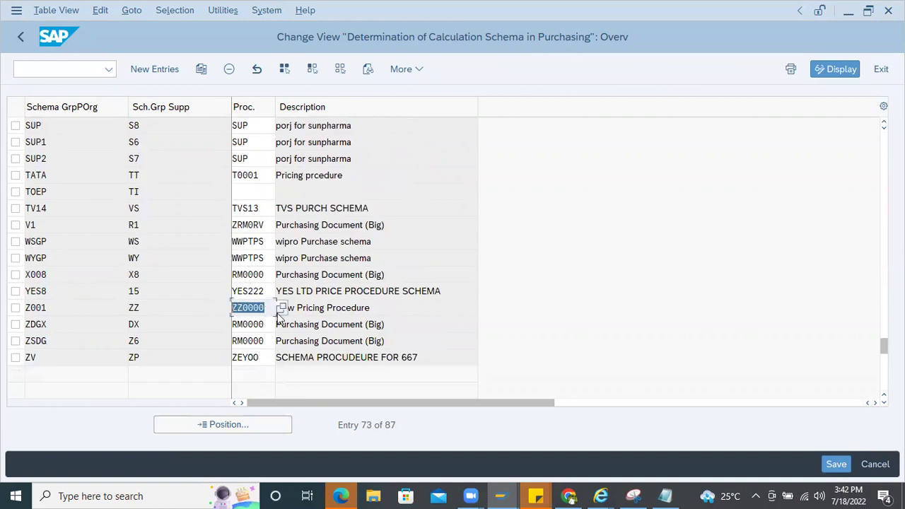
{"action": "left_click", "coordinate": [382, 313]}
{"action": "left_click", "coordinate": [150, 305]}
{"action": "key", "text": "Home"}
{"action": "key", "text": "alt+Tab"}
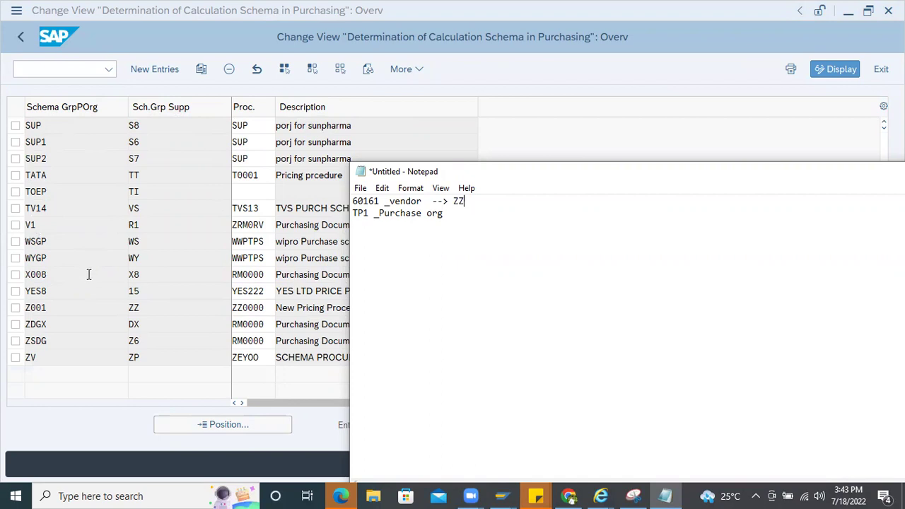
- Add Z001 to the note so it reads 'TP1 _Purchase org --> Z001', then minimise Notepad
{"action": "left_click", "coordinate": [66, 308]}
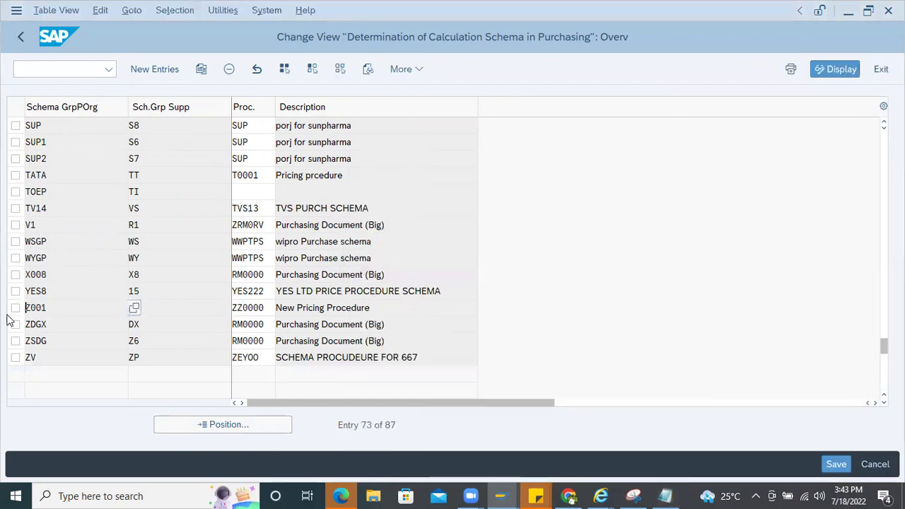
{"action": "key", "text": "alt+Tab"}
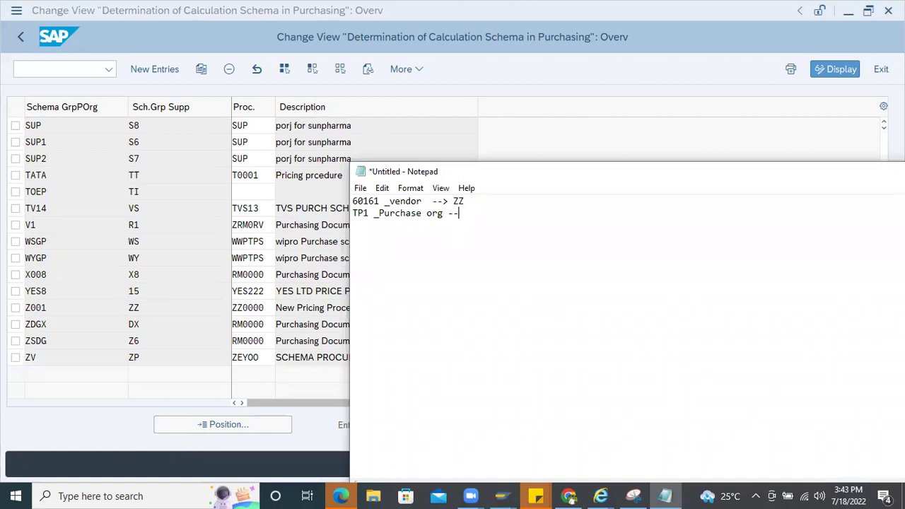
{"action": "type", "text": "Z001"}
{"action": "key", "text": "shift+Left"}
{"action": "left_click", "coordinate": [630, 256]}
{"action": "left_click_drag", "start_coordinate": [582, 179], "coordinate": [334, 153]}
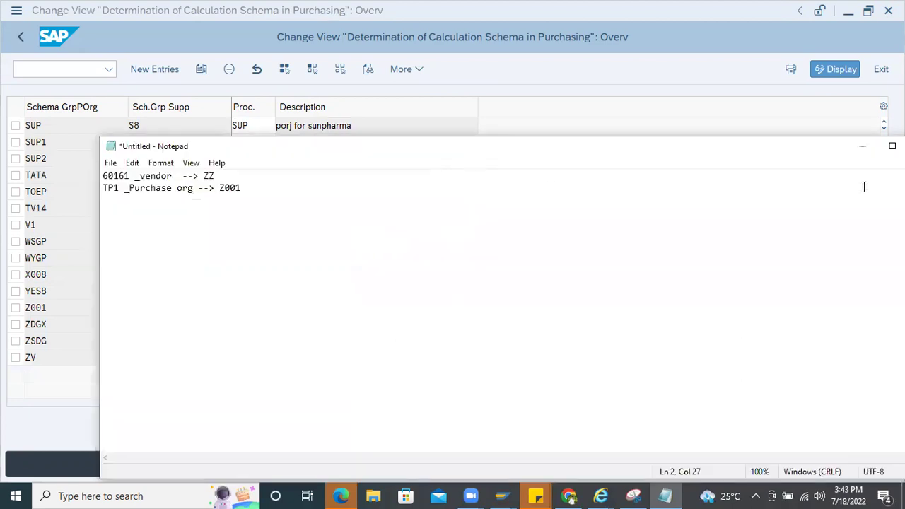
{"action": "left_click", "coordinate": [865, 146]}
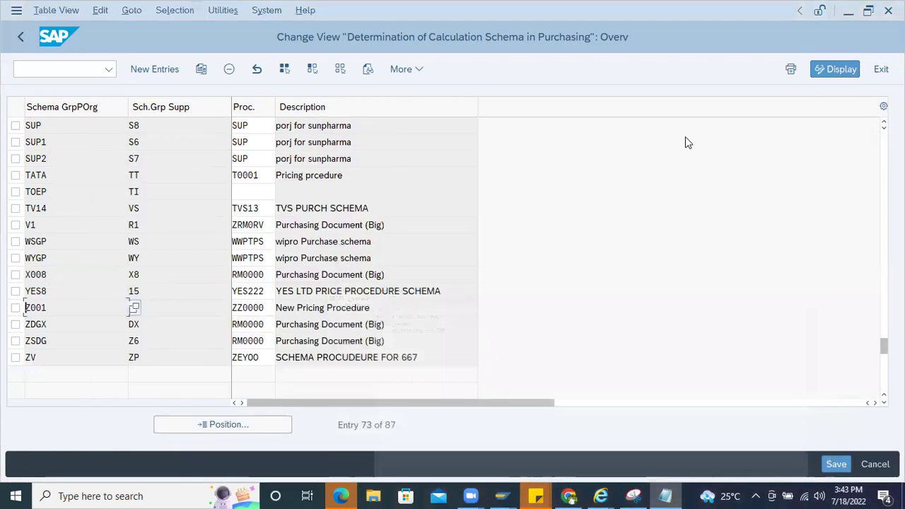
- Leave schema determination and open Define Schema Groups for Suppliers from the IMG
{"action": "left_click", "coordinate": [22, 35]}
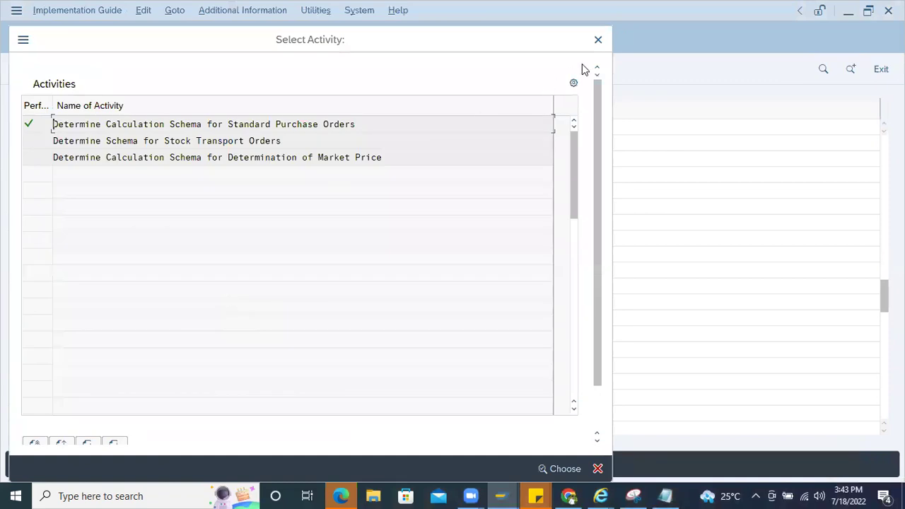
{"action": "left_click", "coordinate": [598, 40]}
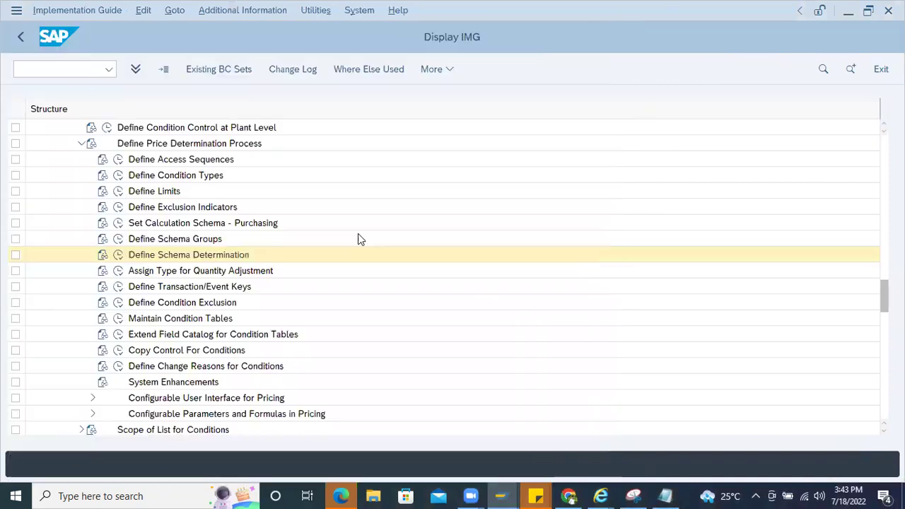
{"action": "left_click", "coordinate": [118, 240]}
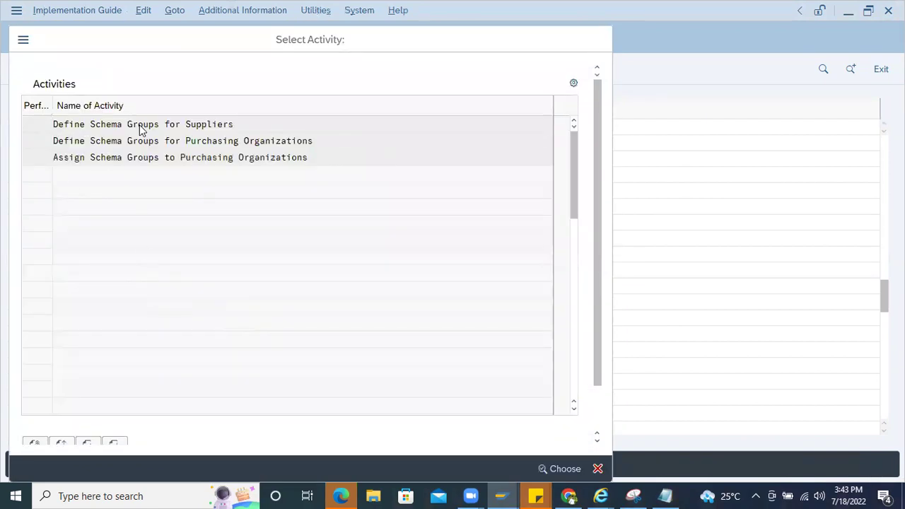
{"action": "double_click", "coordinate": [142, 126]}
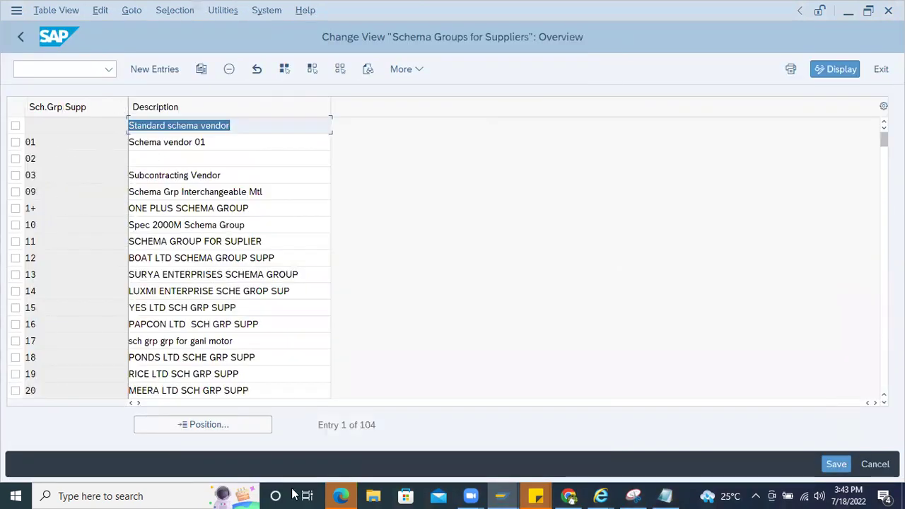
- Jump to supplier schema group ZZ and confirm its description 'New Schema group Vendor'
{"action": "left_click", "coordinate": [665, 496]}
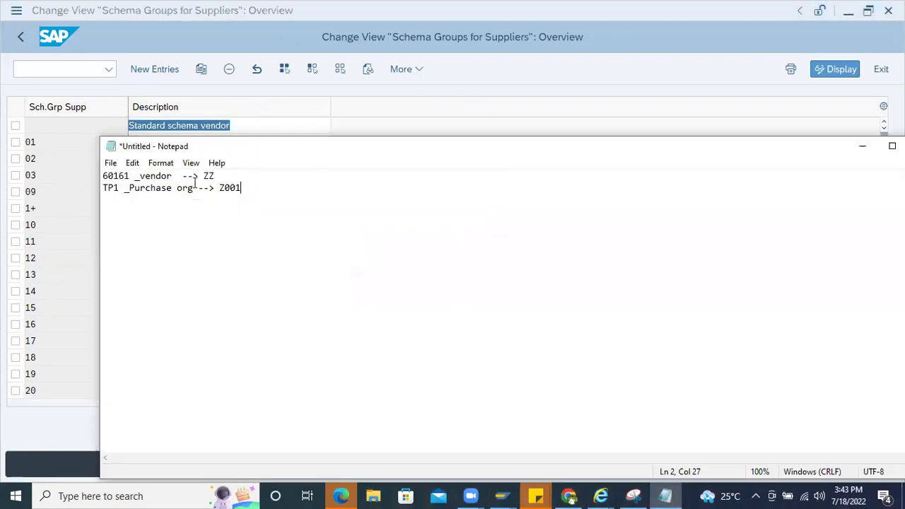
{"action": "left_click", "coordinate": [66, 312]}
{"action": "left_click", "coordinate": [198, 430]}
{"action": "type", "text": "ZZ"}
{"action": "key", "text": "Return"}
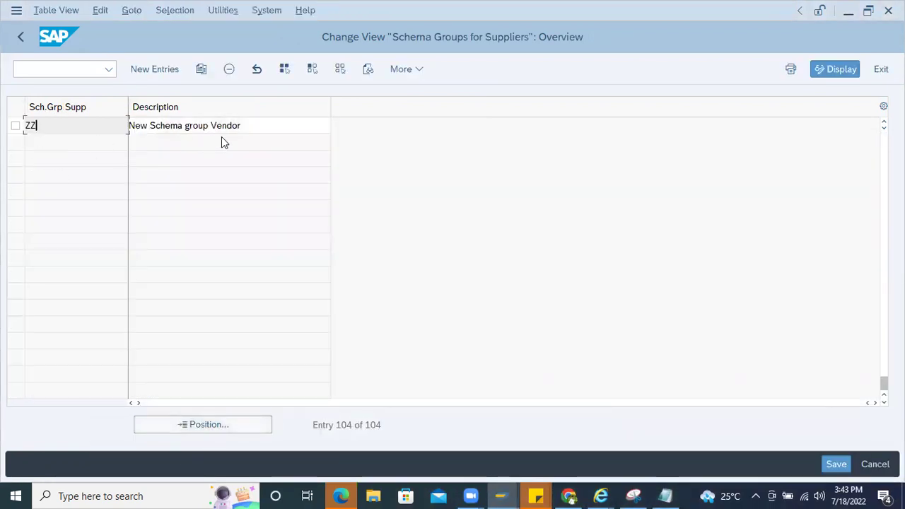
{"action": "left_click", "coordinate": [244, 125]}
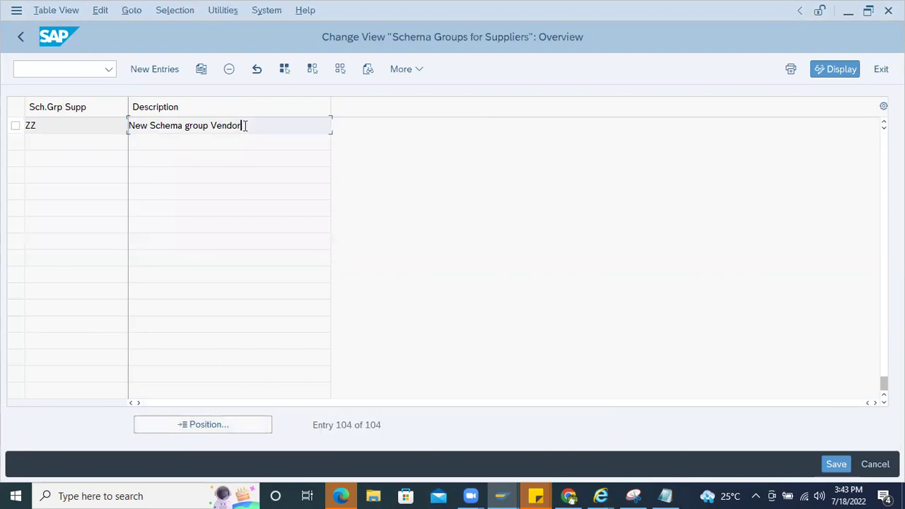
{"action": "left_click", "coordinate": [23, 37]}
- Locate purchasing-org schema group Z001 and confirm its description 'New Schema group for Pur Org'
{"action": "double_click", "coordinate": [201, 141]}
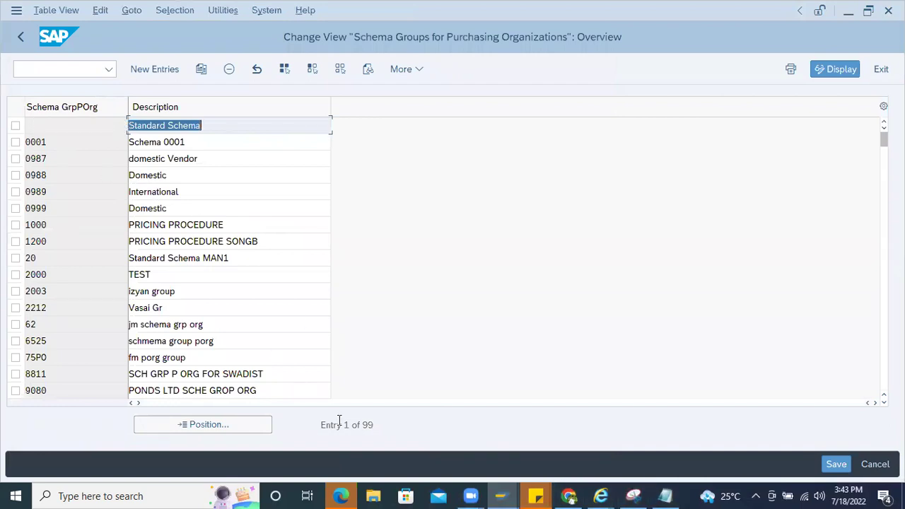
{"action": "key", "text": "alt+Tab"}
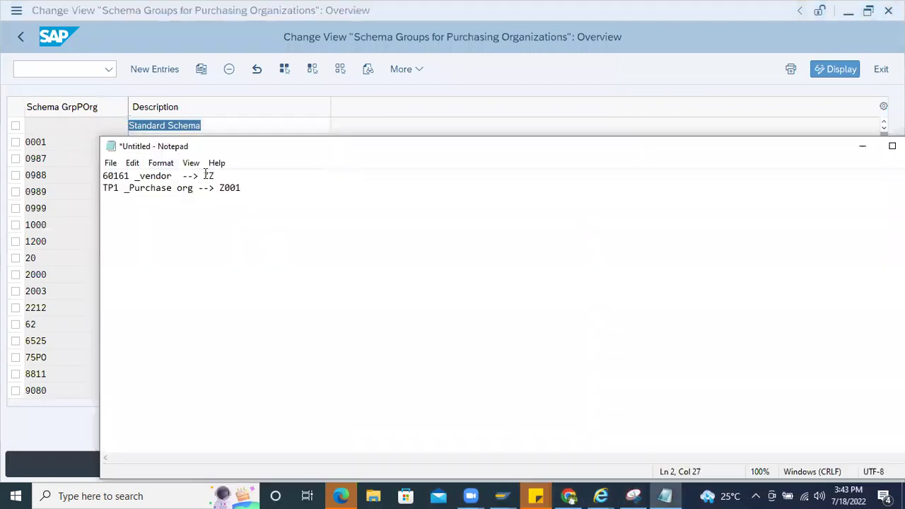
{"action": "double_click", "coordinate": [235, 188]}
{"action": "key", "text": "ctrl+c"}
{"action": "left_click", "coordinate": [80, 286]}
{"action": "left_click", "coordinate": [203, 425]}
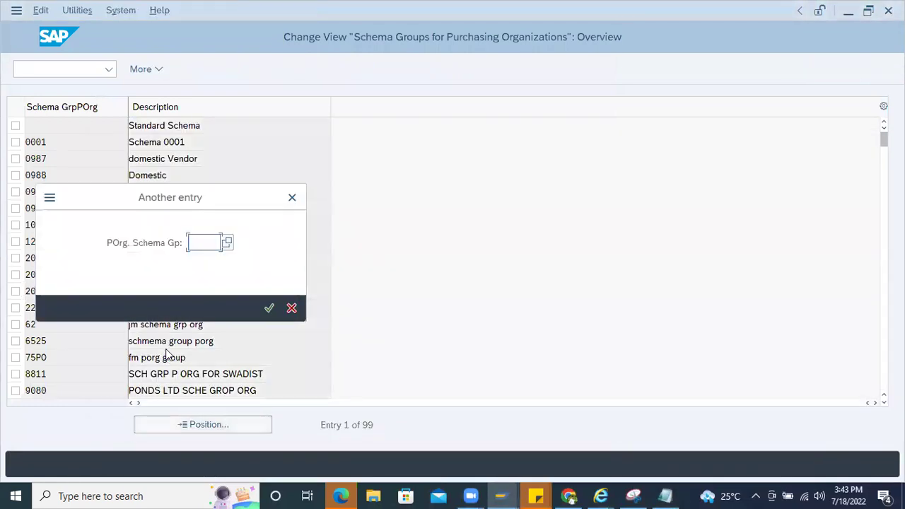
{"action": "key", "text": "ctrl+v"}
{"action": "key", "text": "Return"}
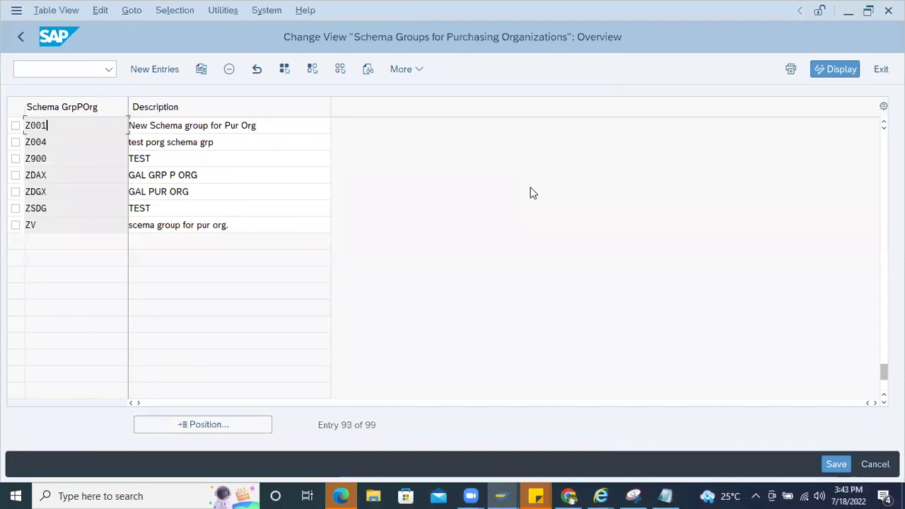
{"action": "left_click", "coordinate": [265, 126]}
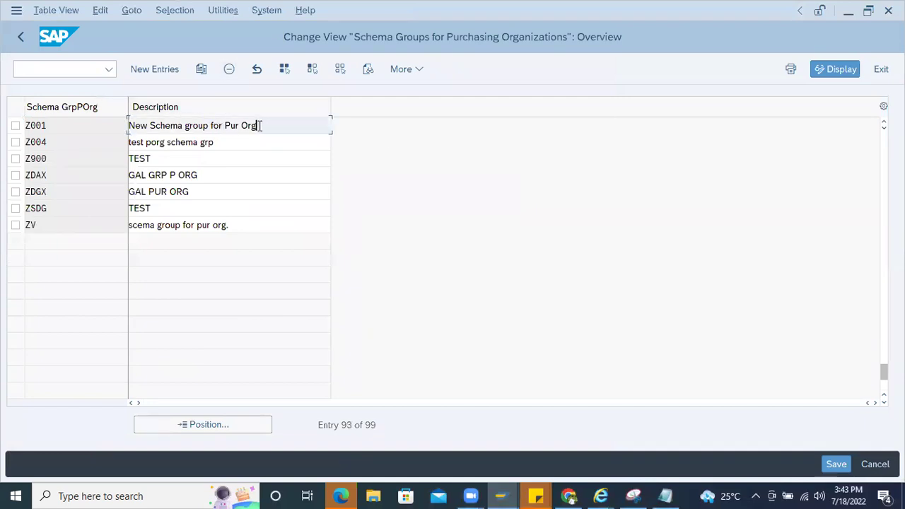
{"action": "left_click", "coordinate": [21, 33]}
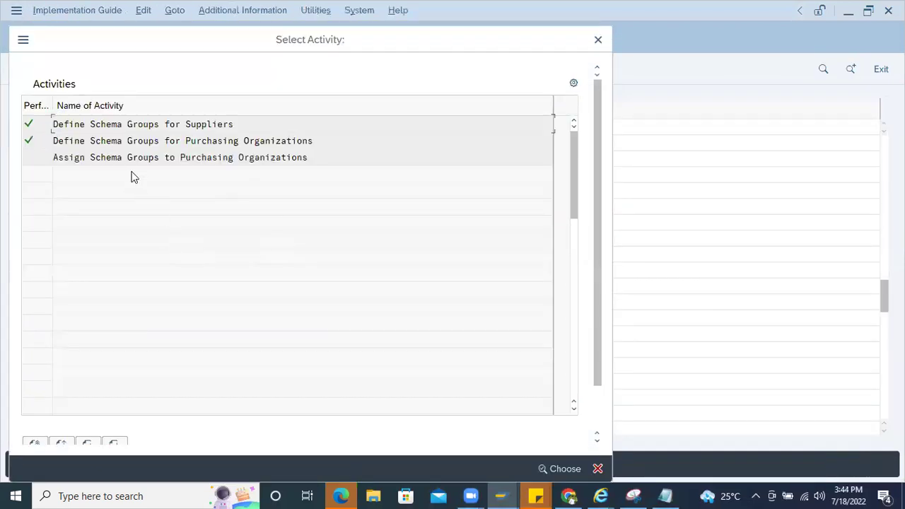
- Find purchasing org TP1 in the schema group assignments and confirm it uses Z001
{"action": "double_click", "coordinate": [117, 159]}
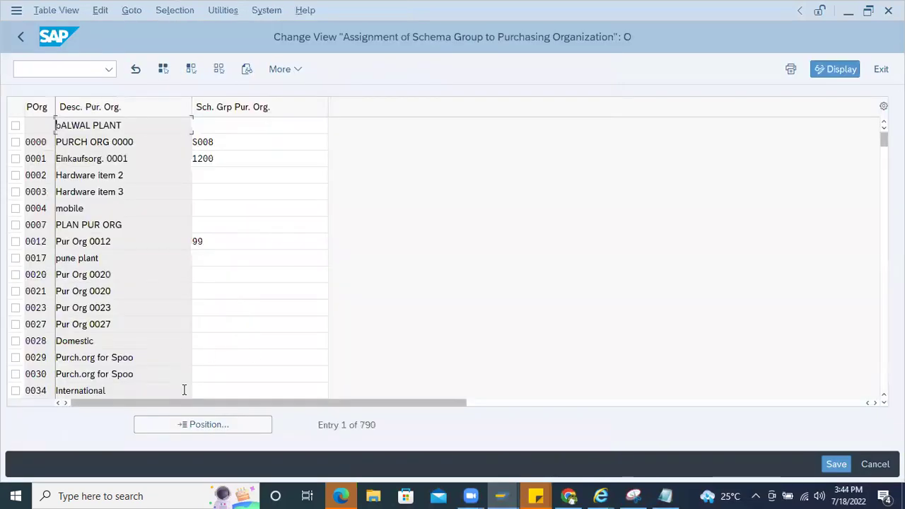
{"action": "left_click", "coordinate": [205, 424]}
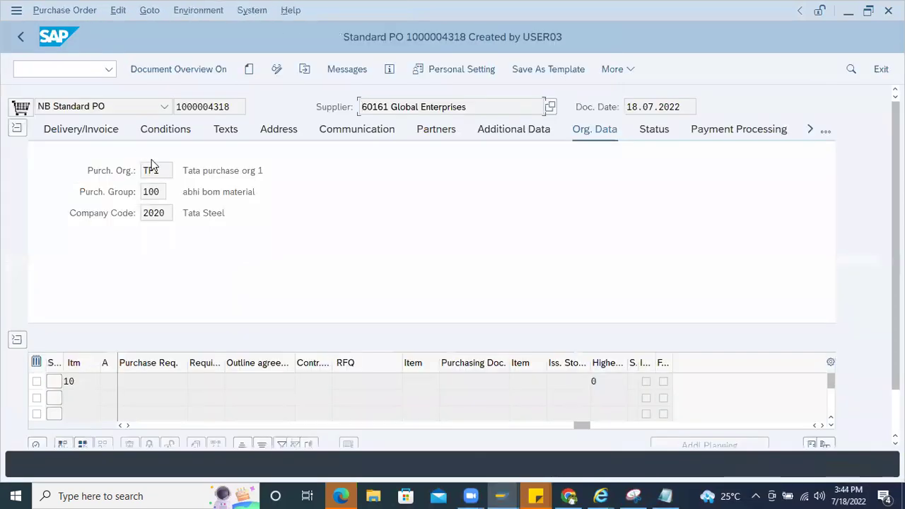
{"action": "double_click", "coordinate": [152, 170]}
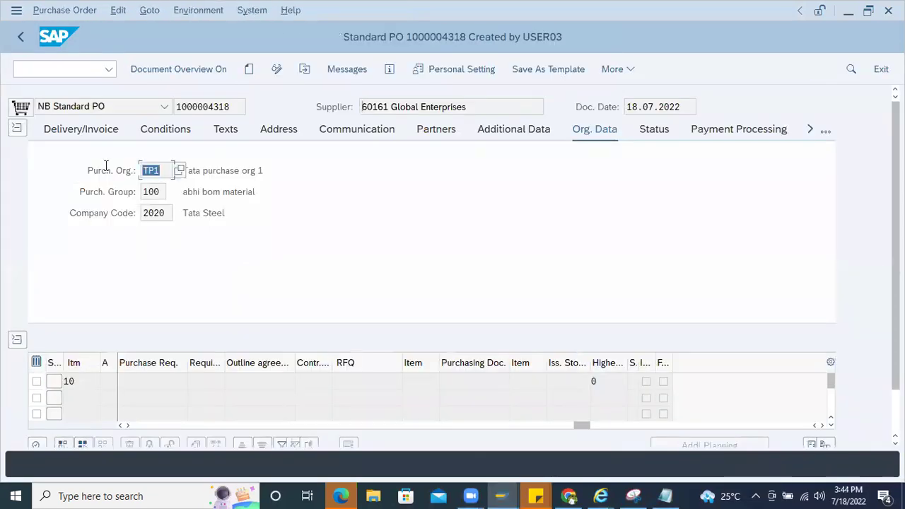
{"action": "key", "text": "alt+Tab"}
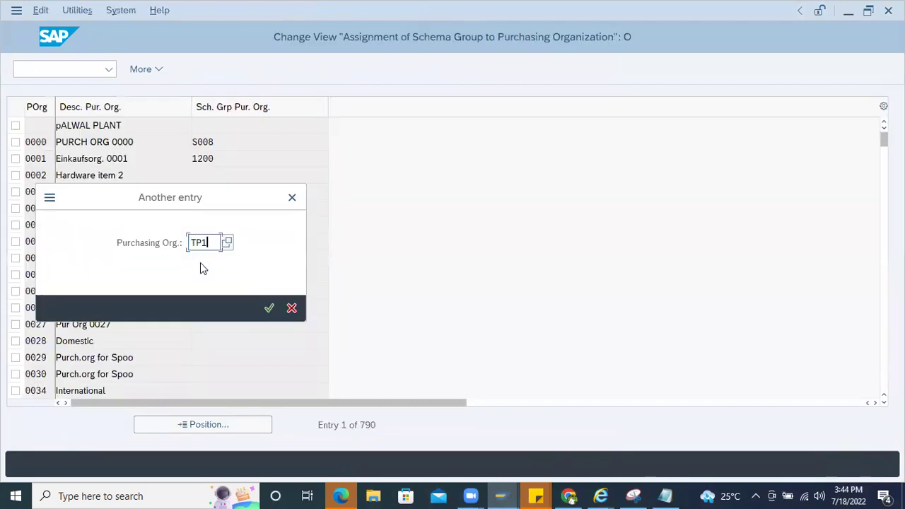
{"action": "key", "text": "Return"}
{"action": "double_click", "coordinate": [220, 128]}
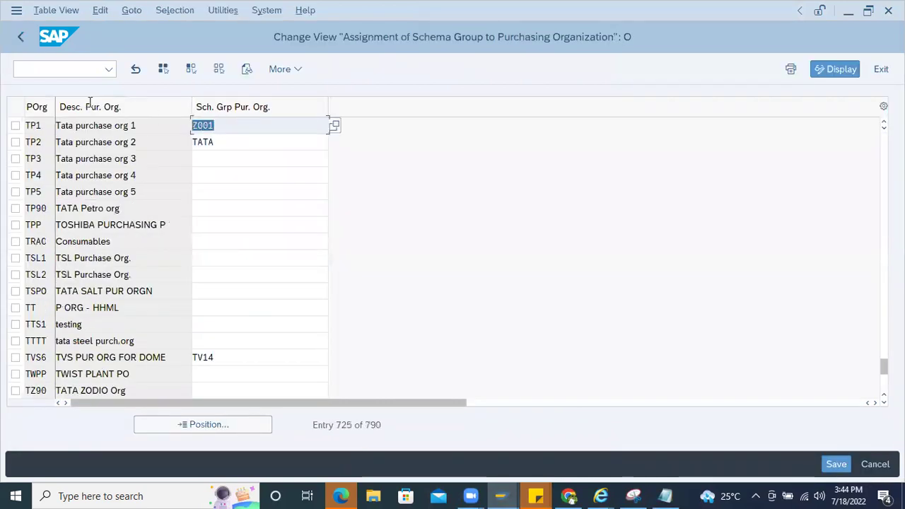
- Close the schema group activities and return to the Standard PO display
{"action": "left_click", "coordinate": [21, 37]}
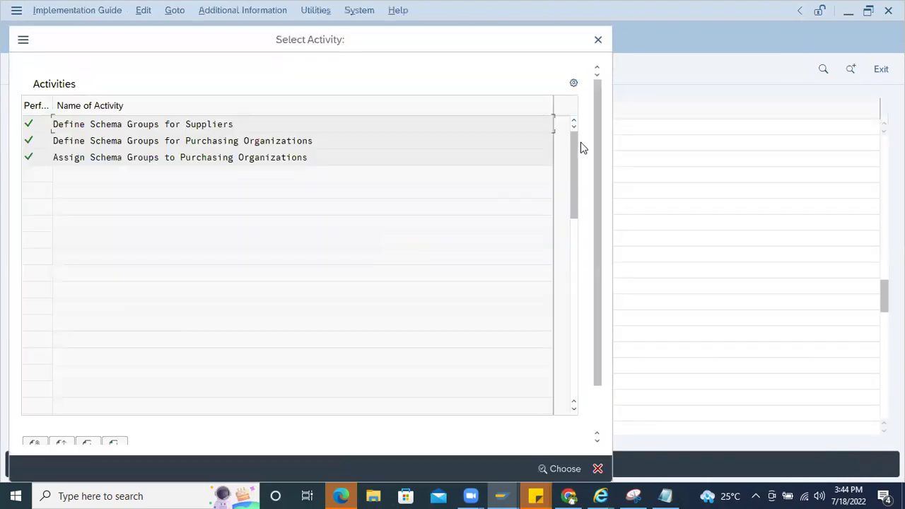
{"action": "left_click", "coordinate": [597, 39]}
{"action": "key", "text": "alt+Tab"}
{"action": "left_click", "coordinate": [360, 145]}
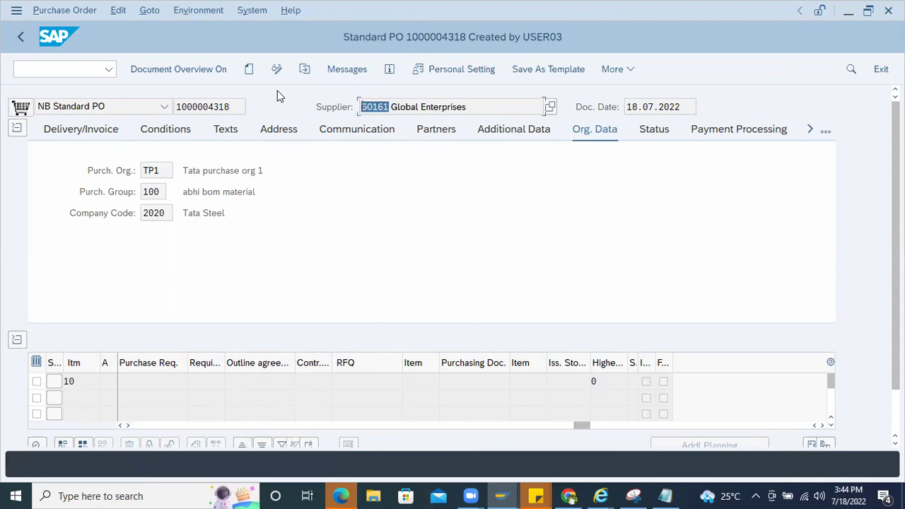
- Start transaction /nbp and search business partners with the pasted supplier number
{"action": "left_click", "coordinate": [59, 67]}
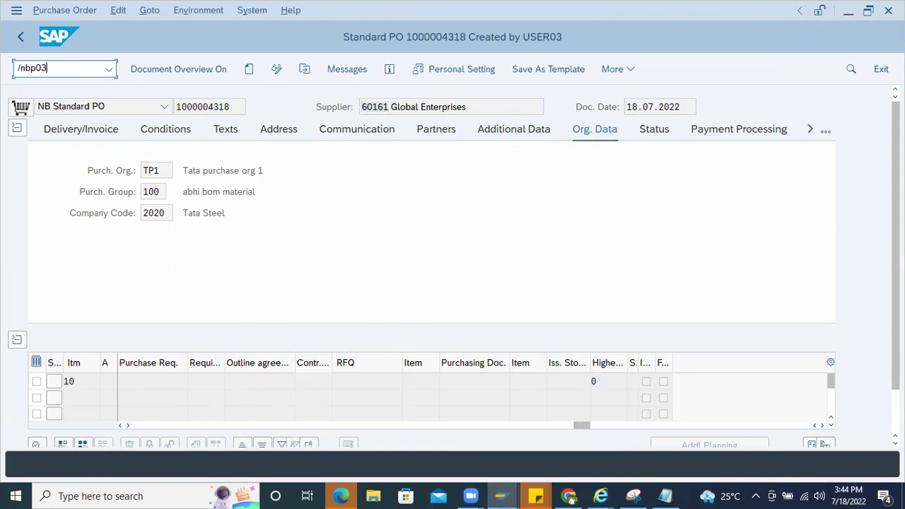
{"action": "type", "text": "/nbp"}
{"action": "key", "text": "Return"}
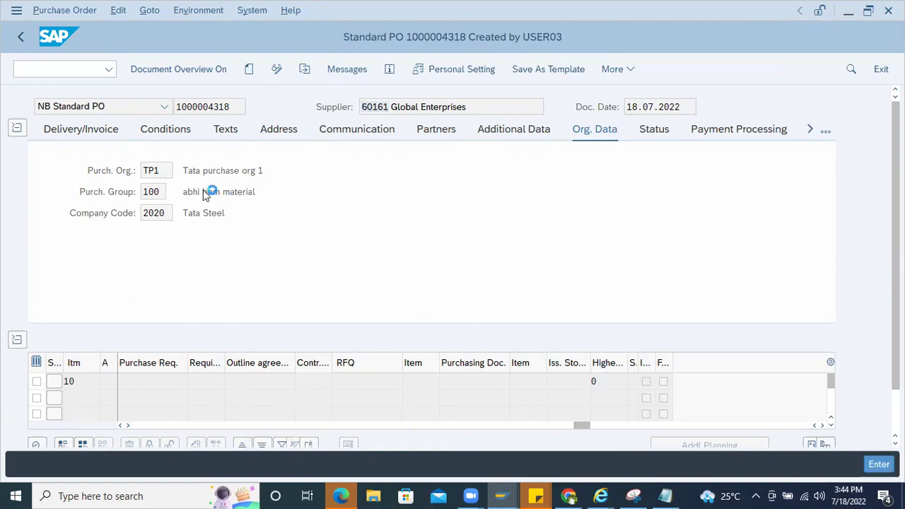
{"action": "left_click", "coordinate": [140, 189]}
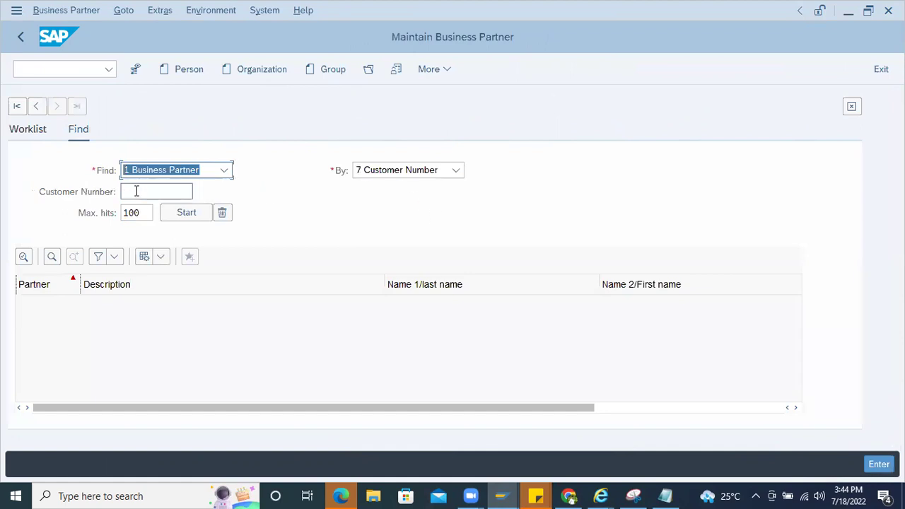
{"action": "type", "text": "60161"}
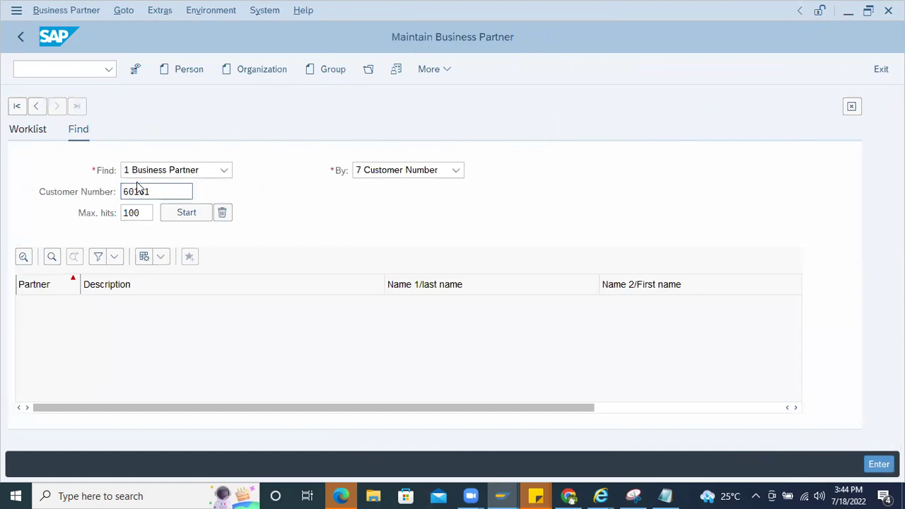
{"action": "key", "text": "Return"}
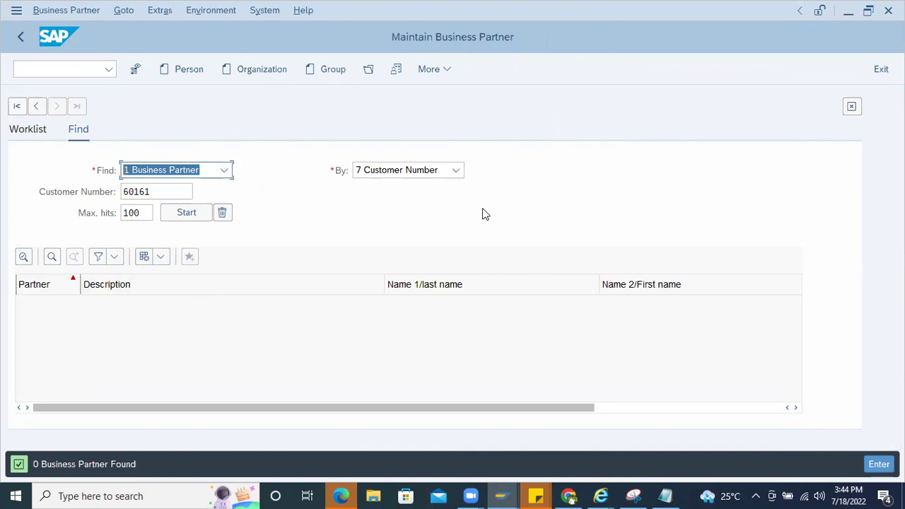
- Search by 8 Supplier Number for 60161 and open the Global Enterprises result
{"action": "left_click", "coordinate": [459, 170]}
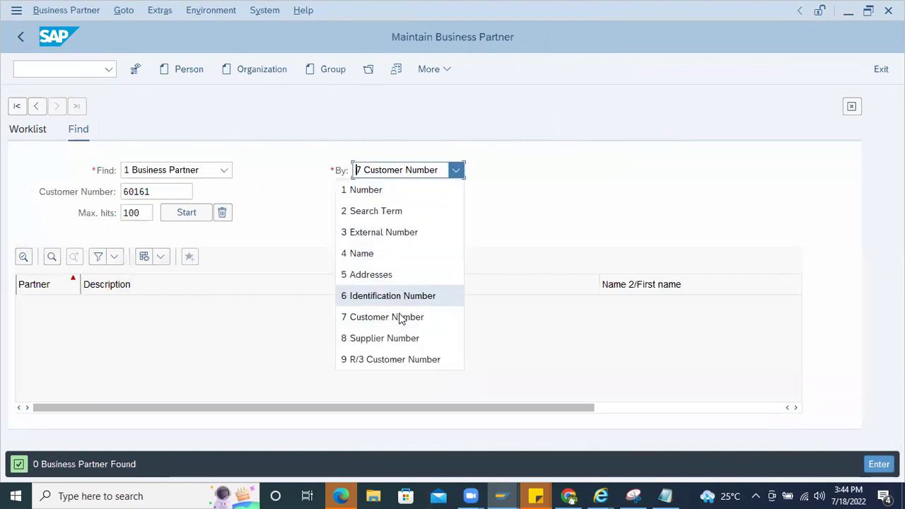
{"action": "left_click", "coordinate": [399, 338]}
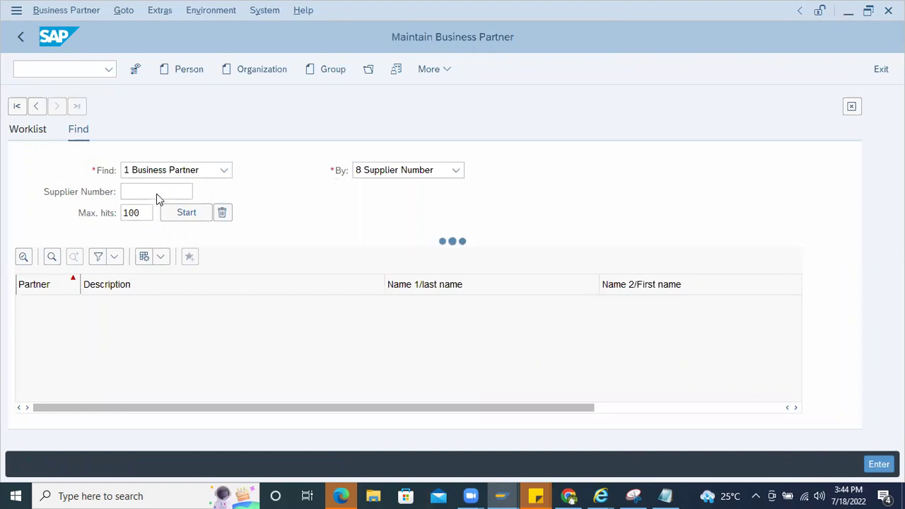
{"action": "type", "text": "60161"}
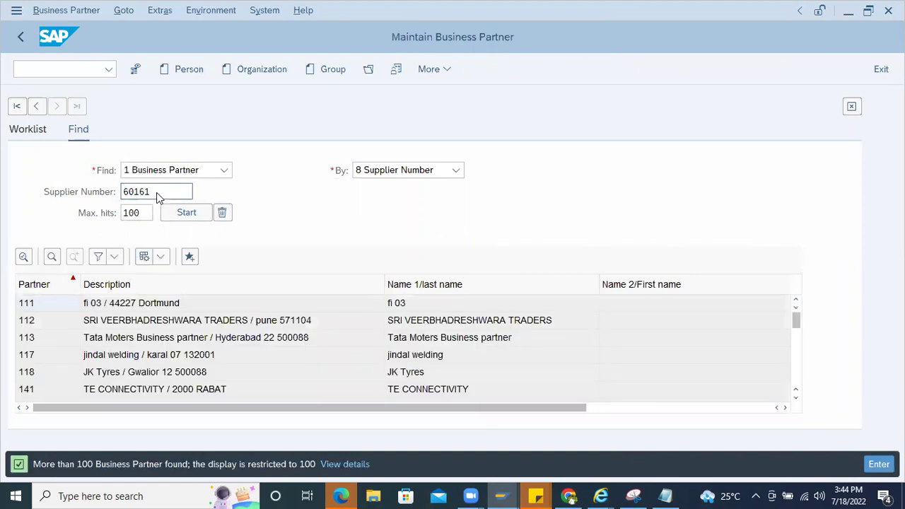
{"action": "key", "text": "Return"}
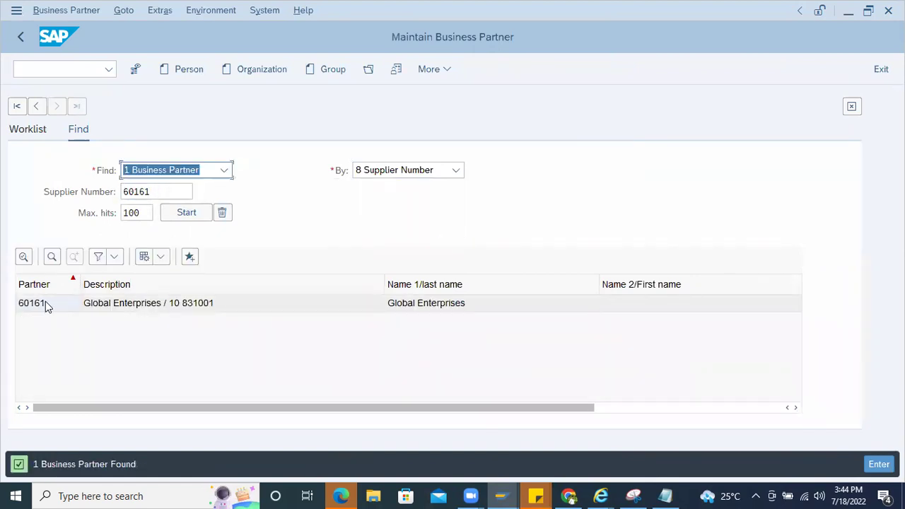
{"action": "left_click", "coordinate": [45, 304]}
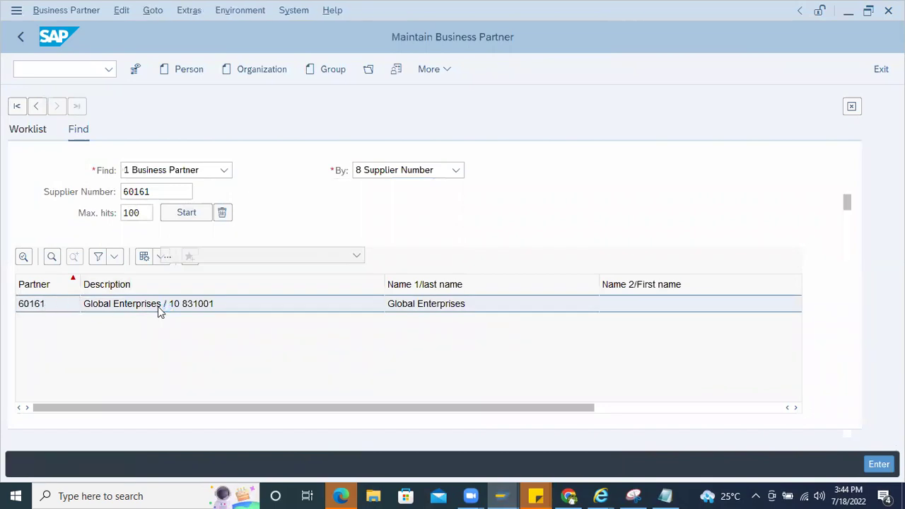
- Discard the accidentally started new organization partner form without saving
{"action": "left_click", "coordinate": [271, 71]}
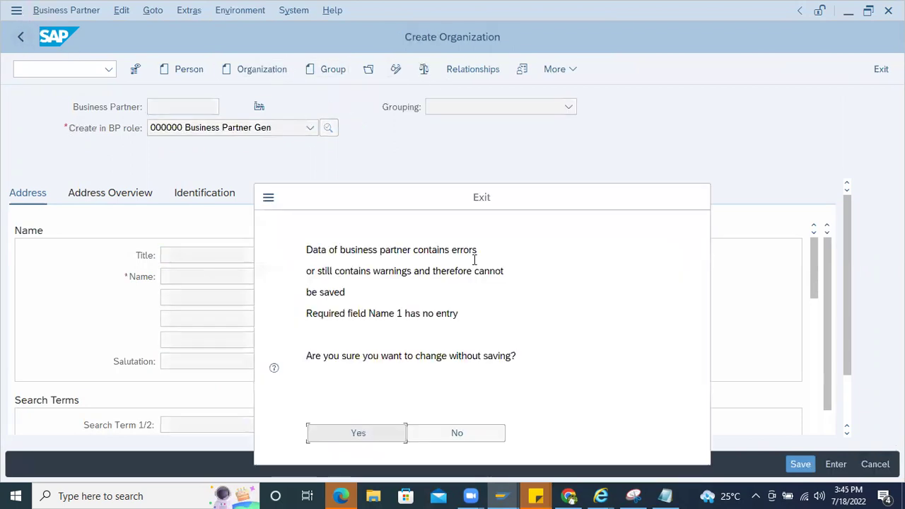
{"action": "left_click", "coordinate": [461, 438]}
{"action": "left_click", "coordinate": [29, 33]}
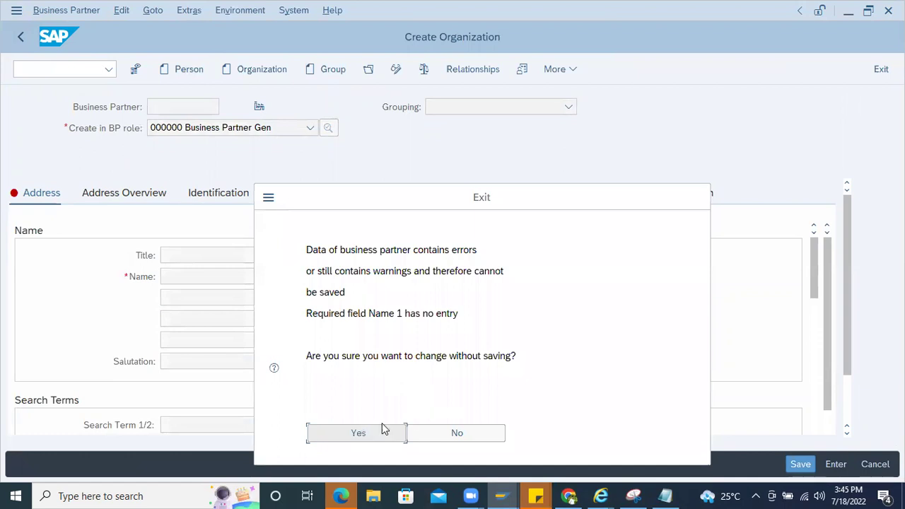
{"action": "left_click", "coordinate": [337, 432]}
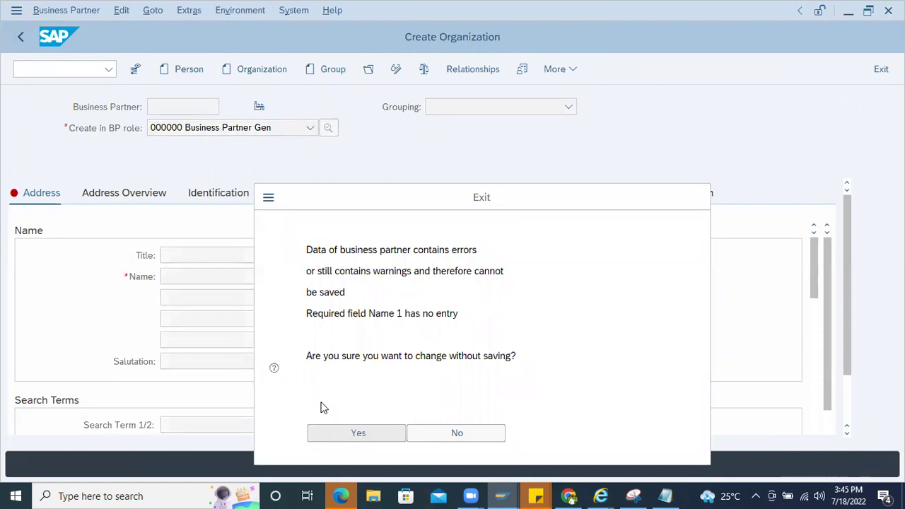
- Search business partners by supplier number 60161 and open the Global Enterprises record
{"action": "type", "text": "BP"}
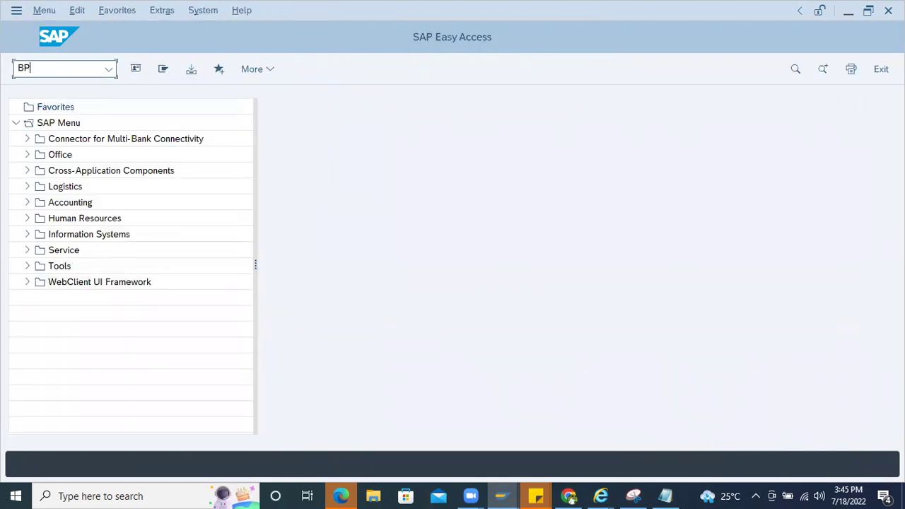
{"action": "key", "text": "Return"}
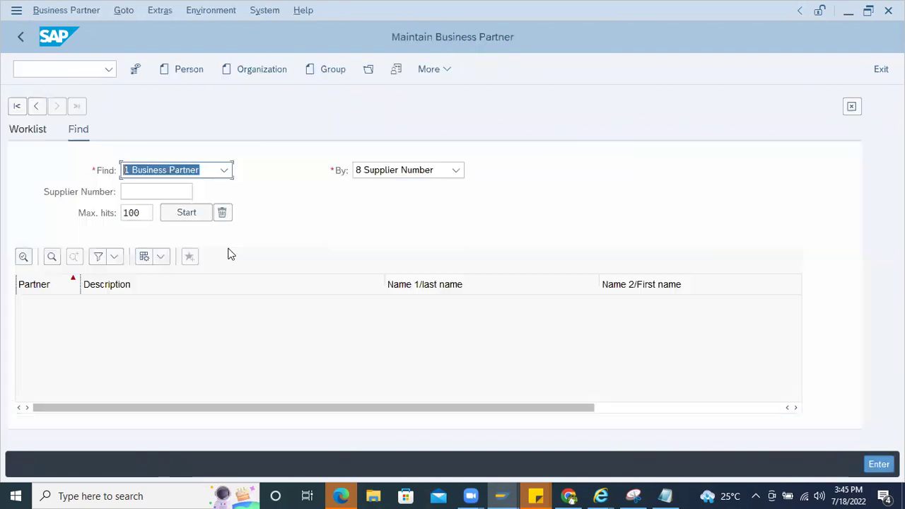
{"action": "left_click", "coordinate": [152, 191]}
{"action": "left_click", "coordinate": [137, 209]}
{"action": "left_click", "coordinate": [412, 176]}
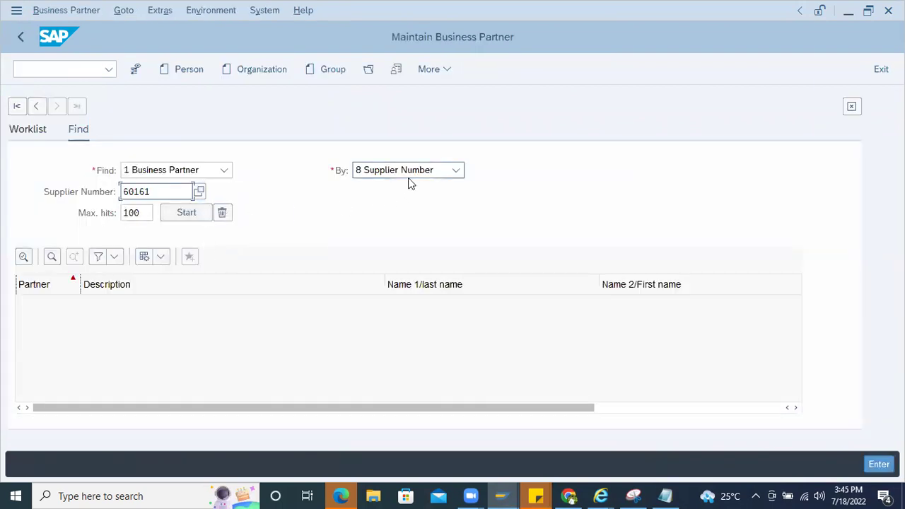
{"action": "key", "text": "Return"}
{"action": "key", "text": "Return"}
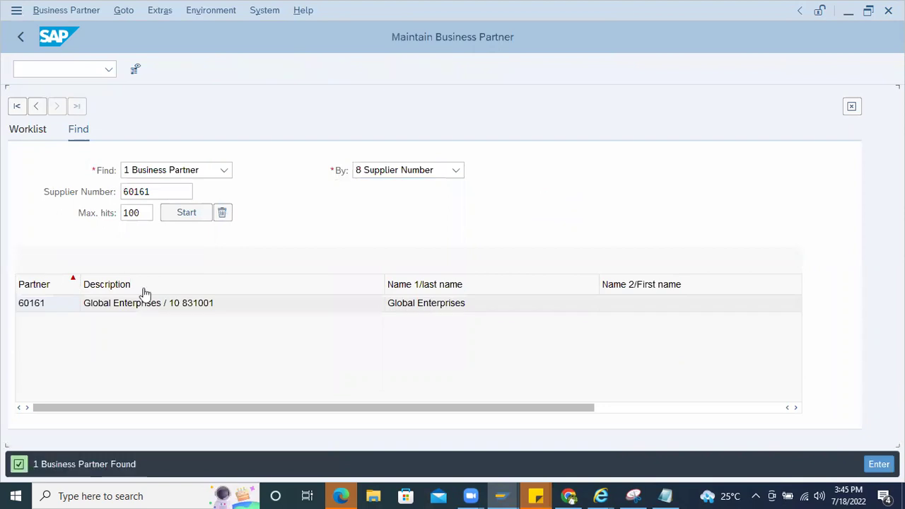
{"action": "double_click", "coordinate": [112, 309]}
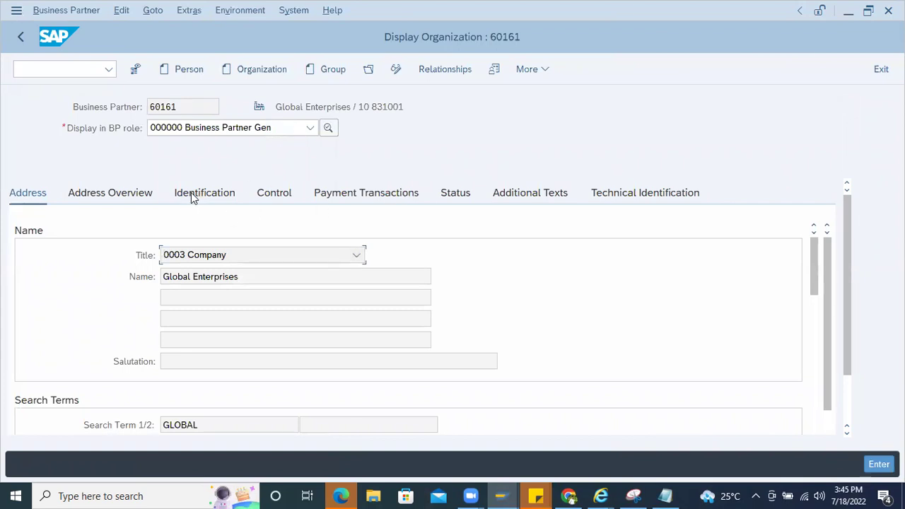
- Display partner 60161 in role BPVEND MM Purc org with purchasing org TP1 data
{"action": "left_click", "coordinate": [117, 194]}
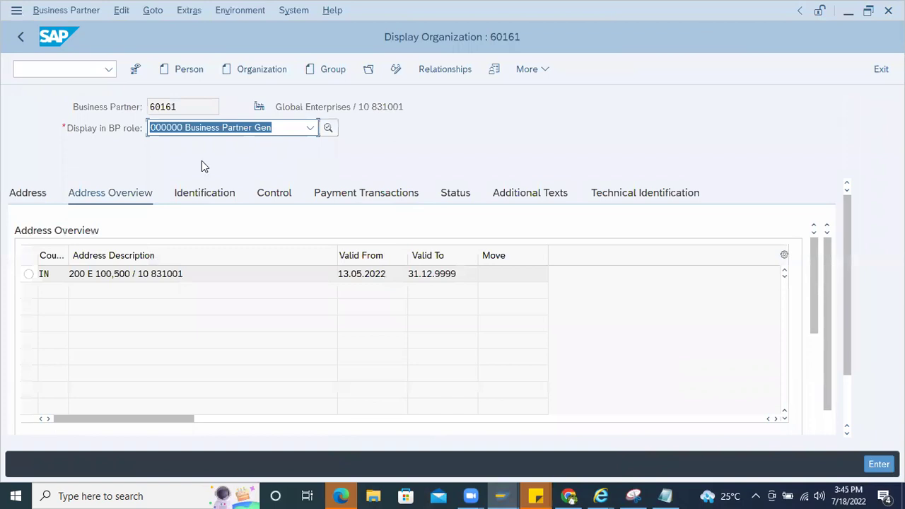
{"action": "left_click", "coordinate": [310, 128]}
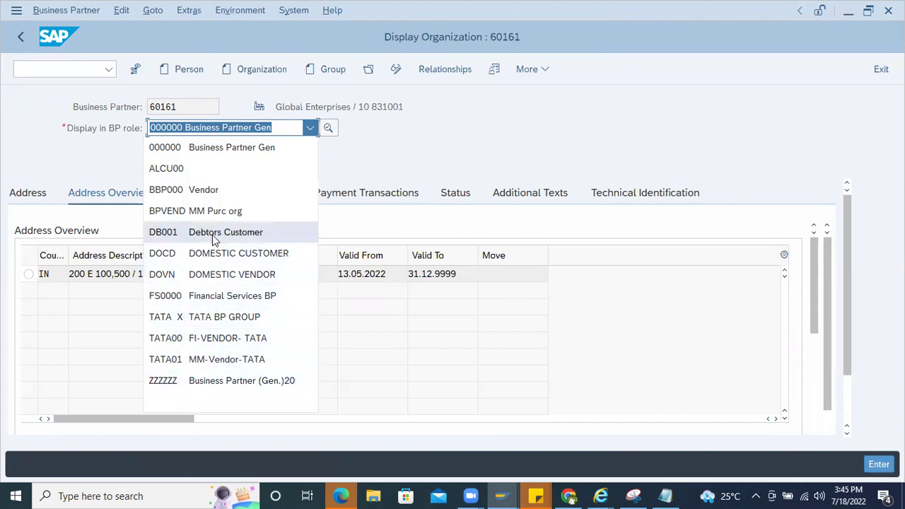
{"action": "left_click", "coordinate": [209, 211]}
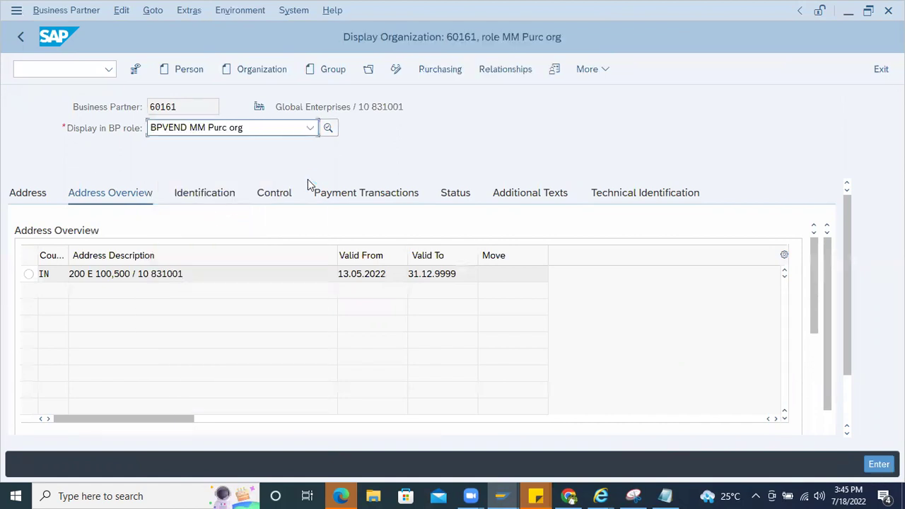
{"action": "left_click", "coordinate": [440, 70]}
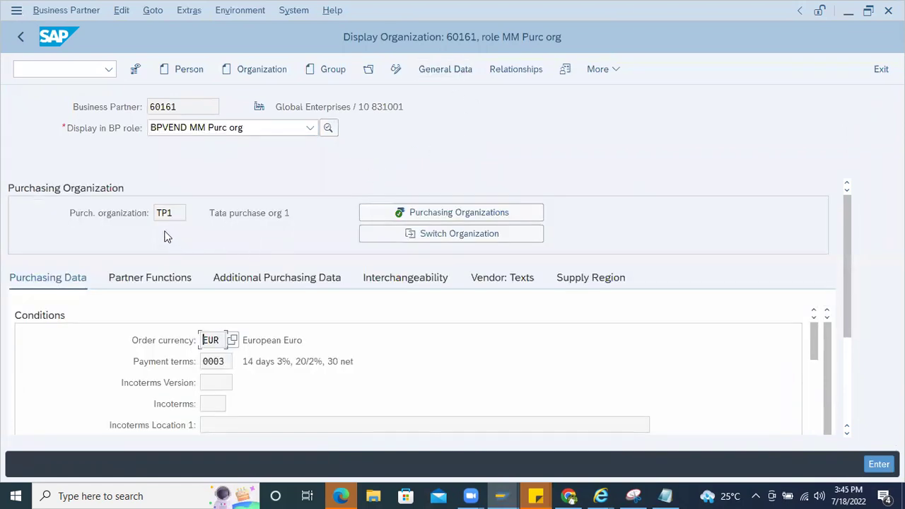
{"action": "left_click", "coordinate": [179, 212]}
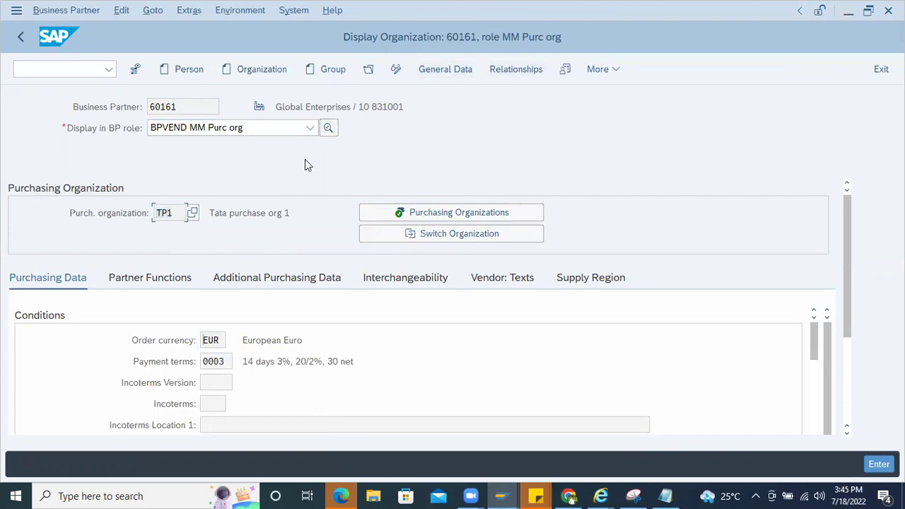
- Review TP1's partner functions, additional purchasing data and interchangeability tabs
{"action": "left_click", "coordinate": [192, 105]}
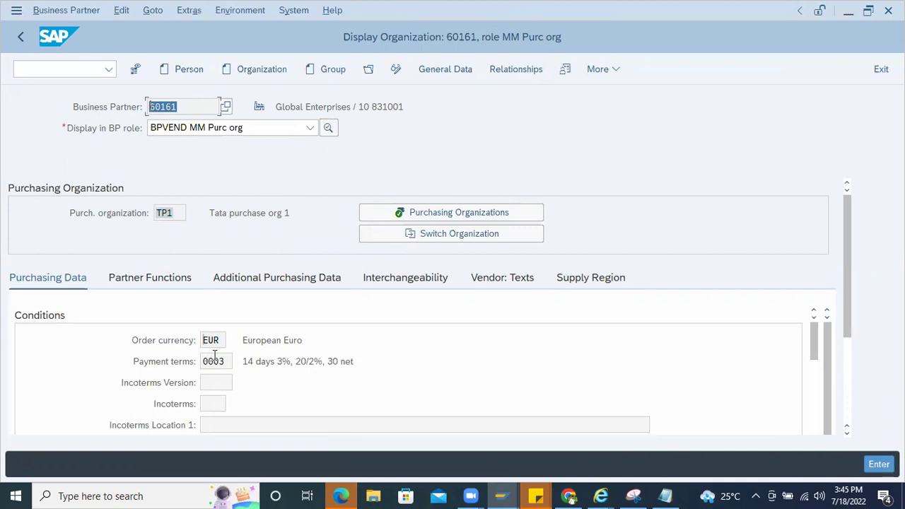
{"action": "mouse_move", "coordinate": [845, 271]}
{"action": "left_mouse_down"}
{"action": "mouse_move", "coordinate": [833, 305]}
{"action": "mouse_move", "coordinate": [843, 363]}
{"action": "mouse_move", "coordinate": [861, 269]}
{"action": "left_mouse_up"}
{"action": "left_click", "coordinate": [144, 280]}
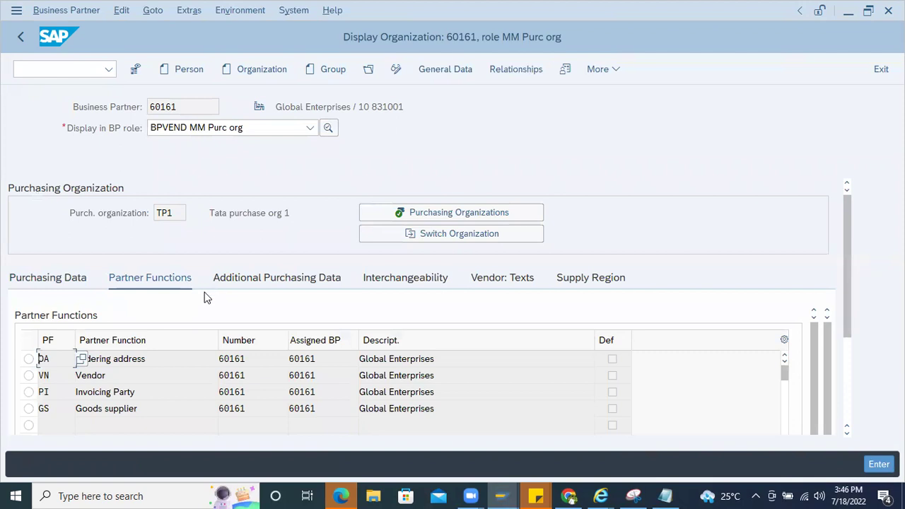
{"action": "left_click", "coordinate": [273, 281]}
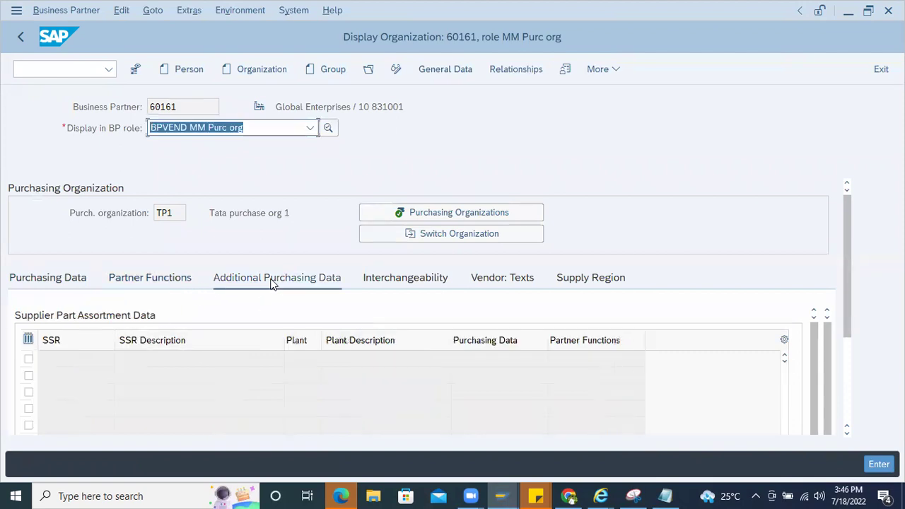
{"action": "left_click", "coordinate": [388, 283]}
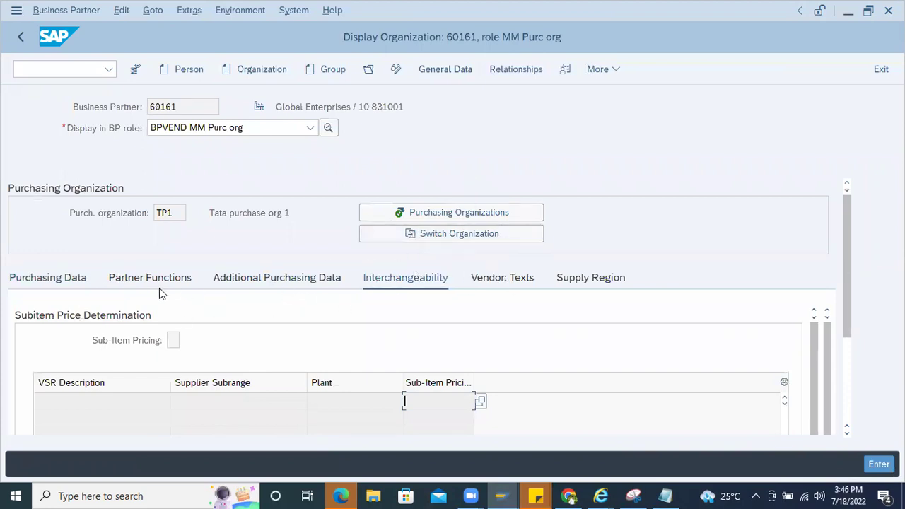
{"action": "left_click", "coordinate": [159, 329]}
- Scroll TP1's purchasing data down to the Additional Purchasing Data section
{"action": "left_click", "coordinate": [48, 277]}
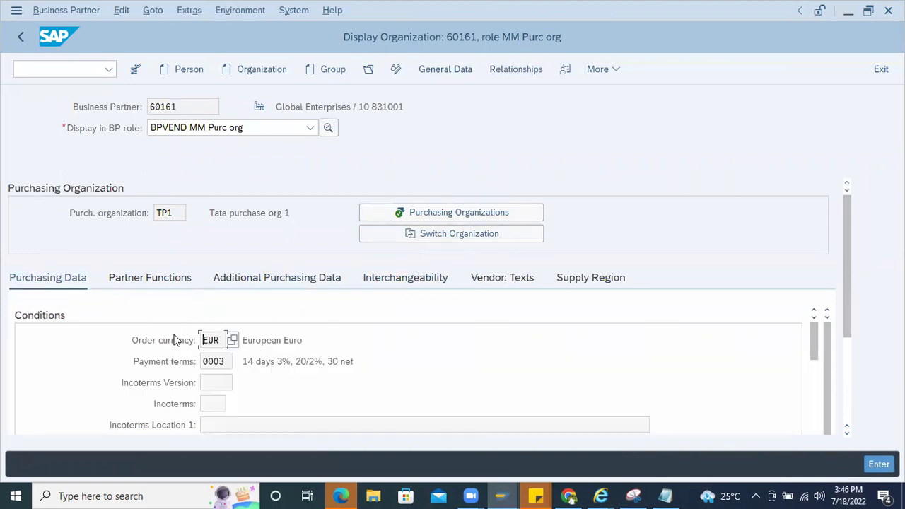
{"action": "scroll", "coordinate": [273, 377], "scroll_direction": "down", "scroll_amount": 5}
{"action": "scroll", "coordinate": [202, 382], "scroll_direction": "up", "scroll_amount": 2}
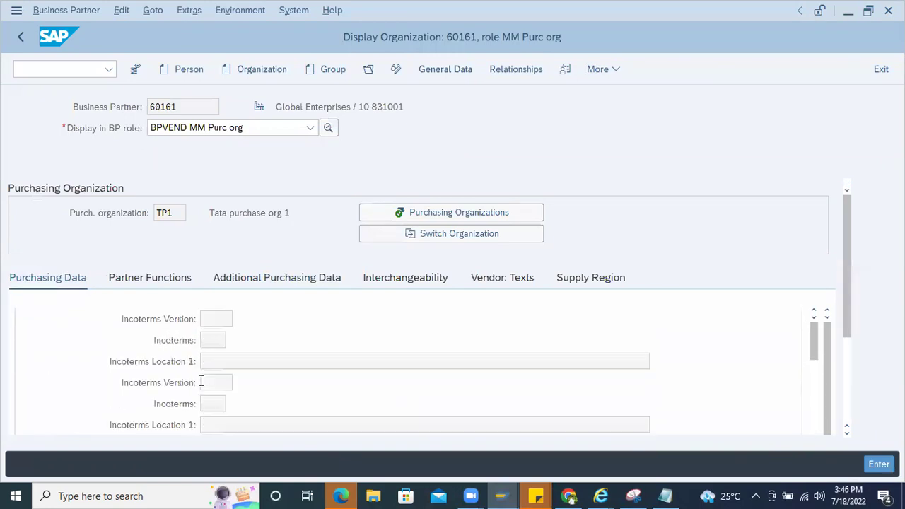
{"action": "scroll", "coordinate": [202, 382], "scroll_direction": "down", "scroll_amount": 6}
{"action": "scroll", "coordinate": [203, 384], "scroll_direction": "up", "scroll_amount": 2}
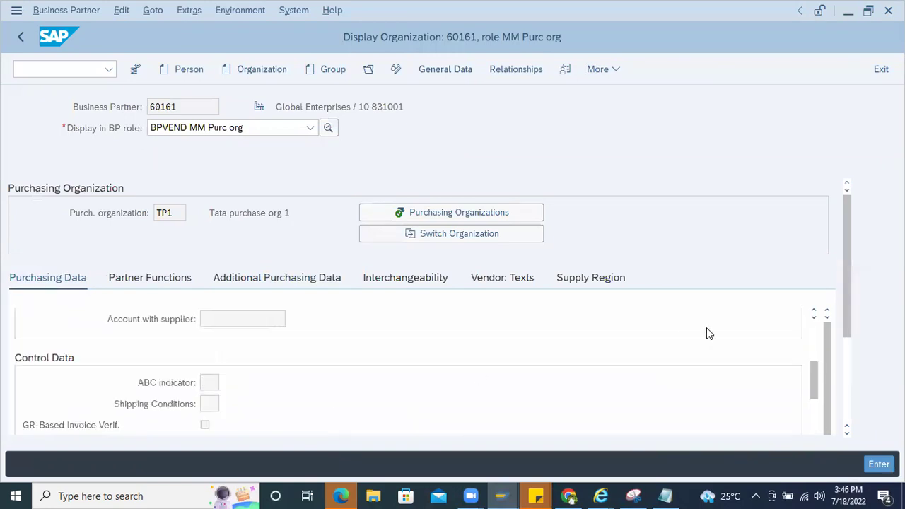
{"action": "left_click_drag", "start_coordinate": [844, 277], "coordinate": [852, 357]}
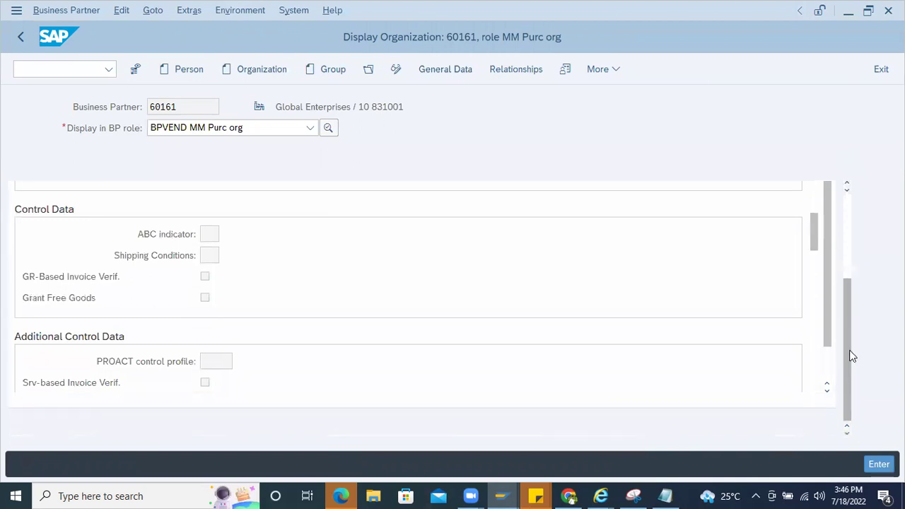
{"action": "left_click_drag", "start_coordinate": [828, 281], "coordinate": [829, 311]}
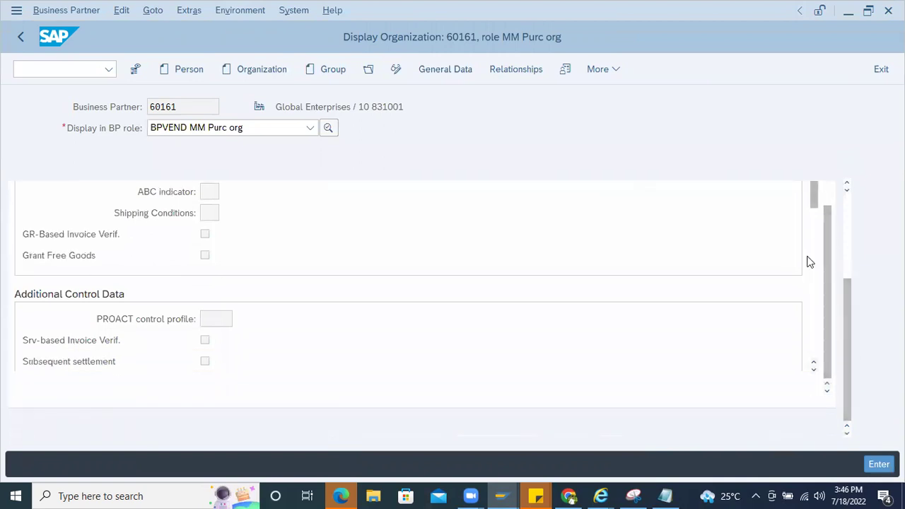
{"action": "left_click_drag", "start_coordinate": [812, 203], "coordinate": [821, 275]}
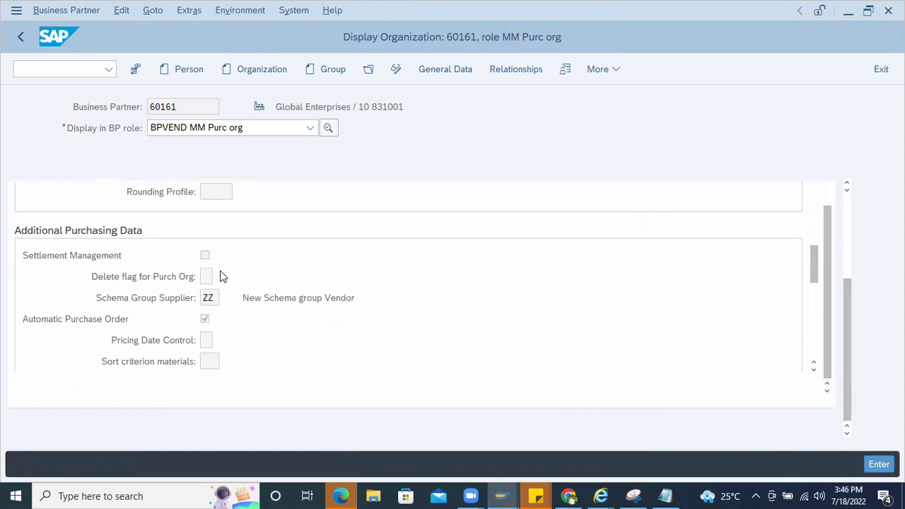
{"action": "scroll", "coordinate": [219, 277], "scroll_direction": "up", "scroll_amount": 3}
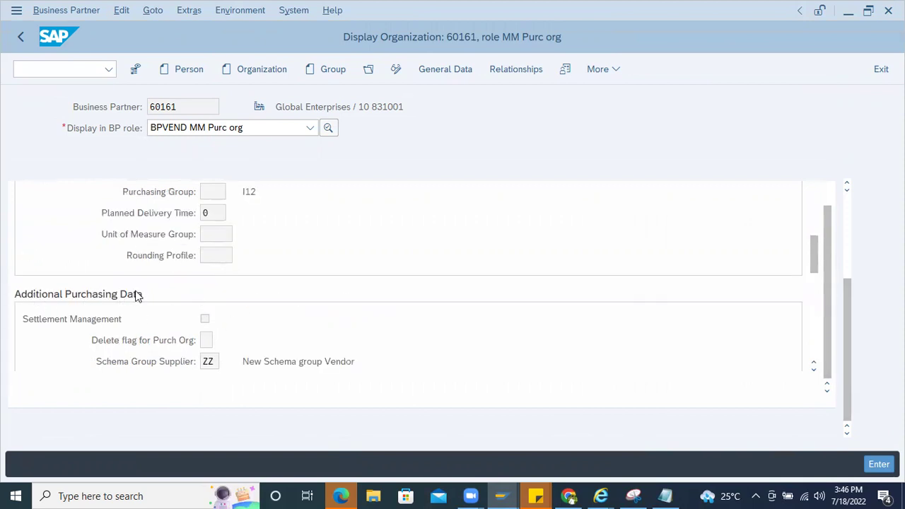
- Confirm Schema Group Supplier ZZ (New Schema group Vendor) and bring the Notepad notes forward
{"action": "left_click", "coordinate": [213, 363]}
{"action": "double_click", "coordinate": [208, 361]}
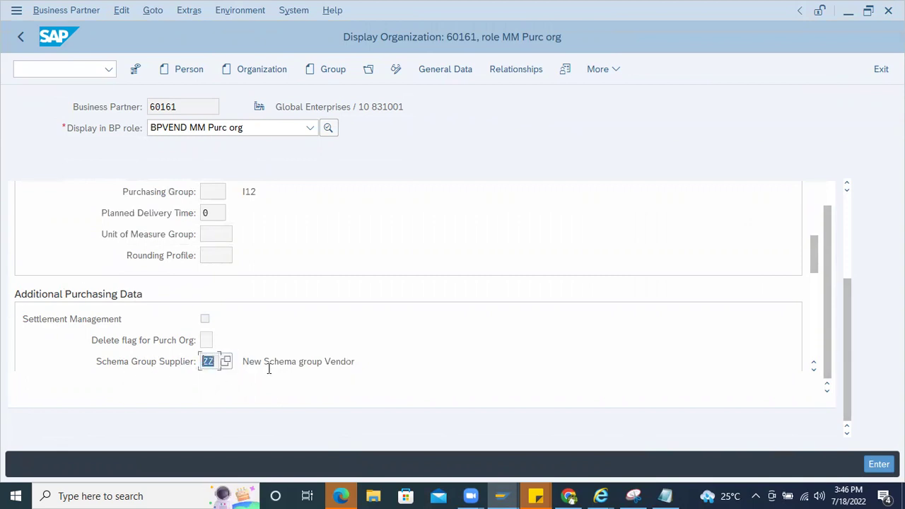
{"action": "left_click", "coordinate": [665, 496]}
{"action": "left_click", "coordinate": [218, 176]}
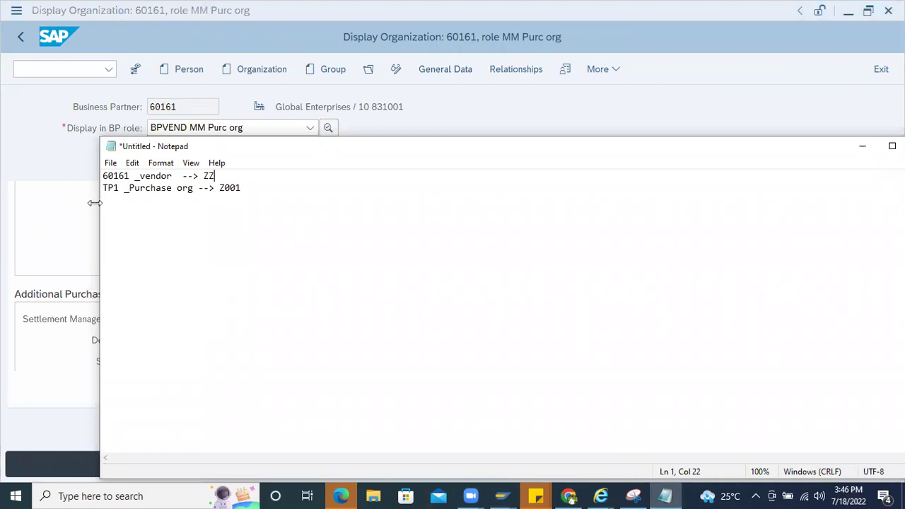
- Recheck schema group ZZ, add RM0000 as a third Notepad line, then return to supplier 60161
{"action": "left_click", "coordinate": [59, 219]}
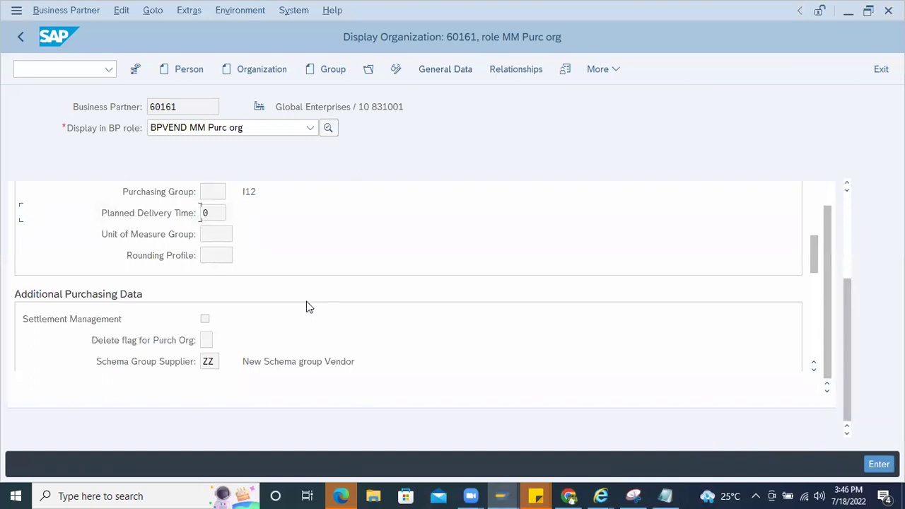
{"action": "left_click", "coordinate": [210, 359]}
{"action": "left_click", "coordinate": [665, 496]}
{"action": "key", "text": "Return"}
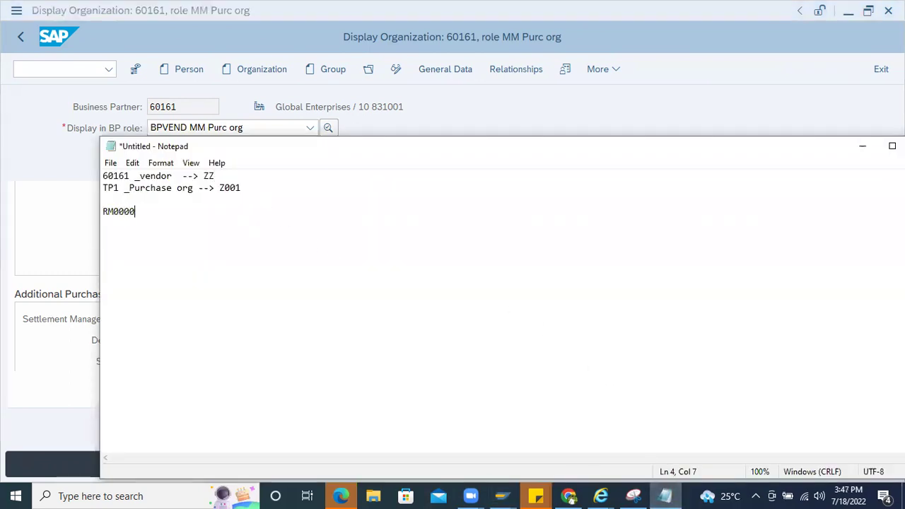
{"action": "left_click", "coordinate": [502, 495]}
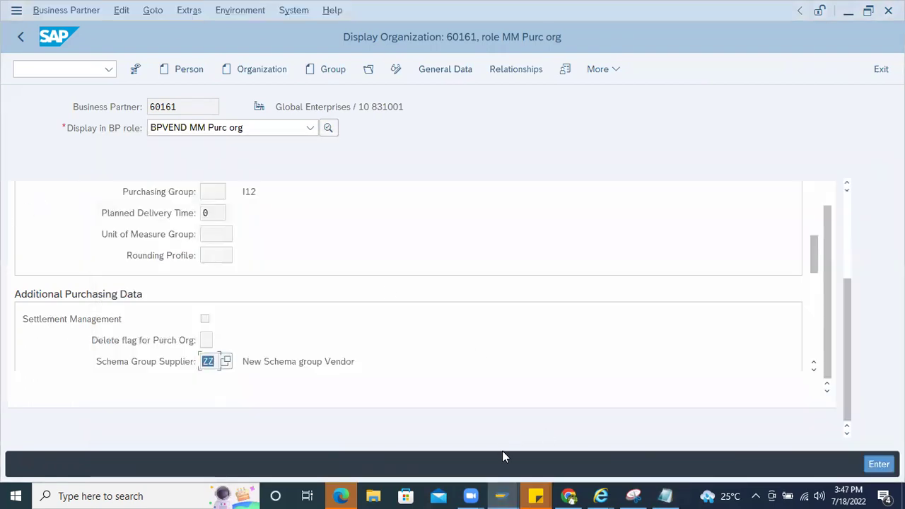